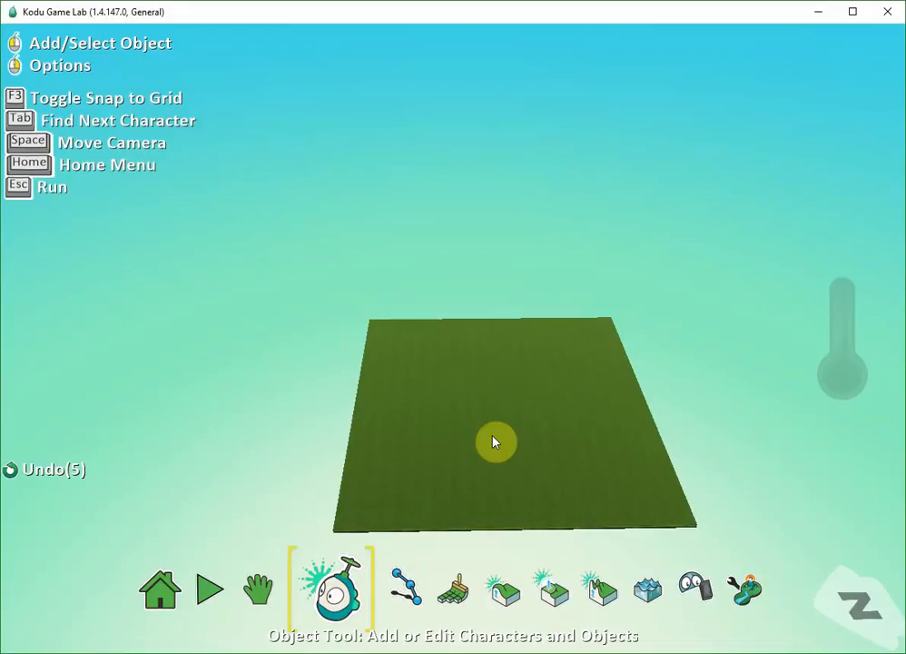
# - Examine the two grouped character categories in the object picker, including cycle, jet, pushpad and mine
pyautogui.click(499, 409)
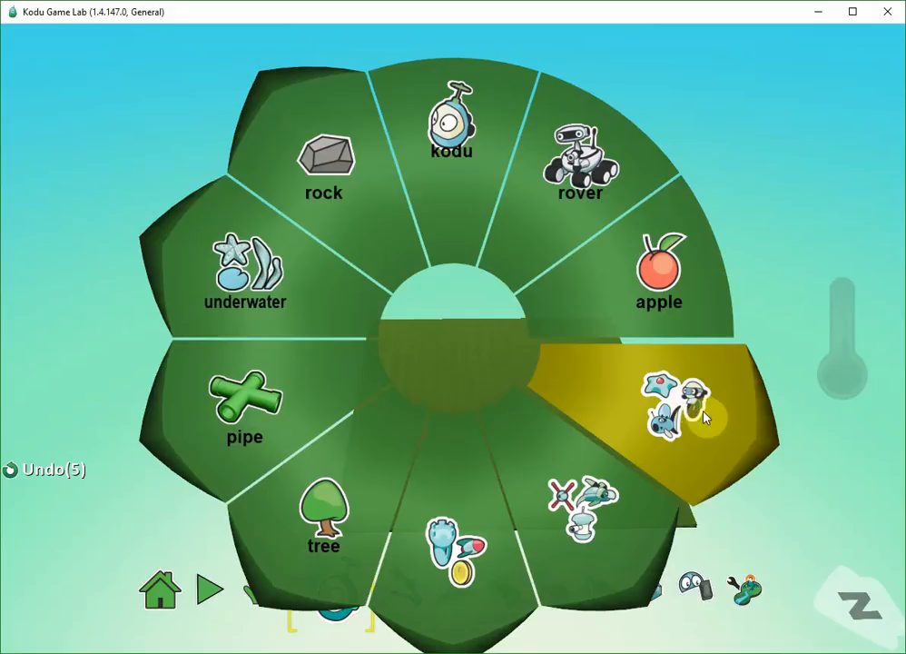
pyautogui.click(705, 417)
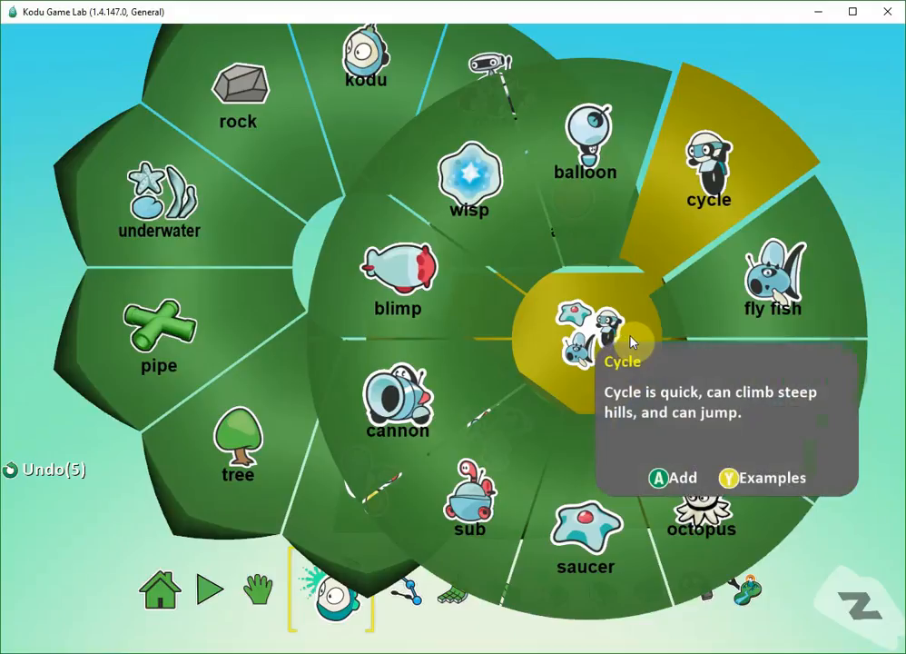
pyautogui.click(599, 342)
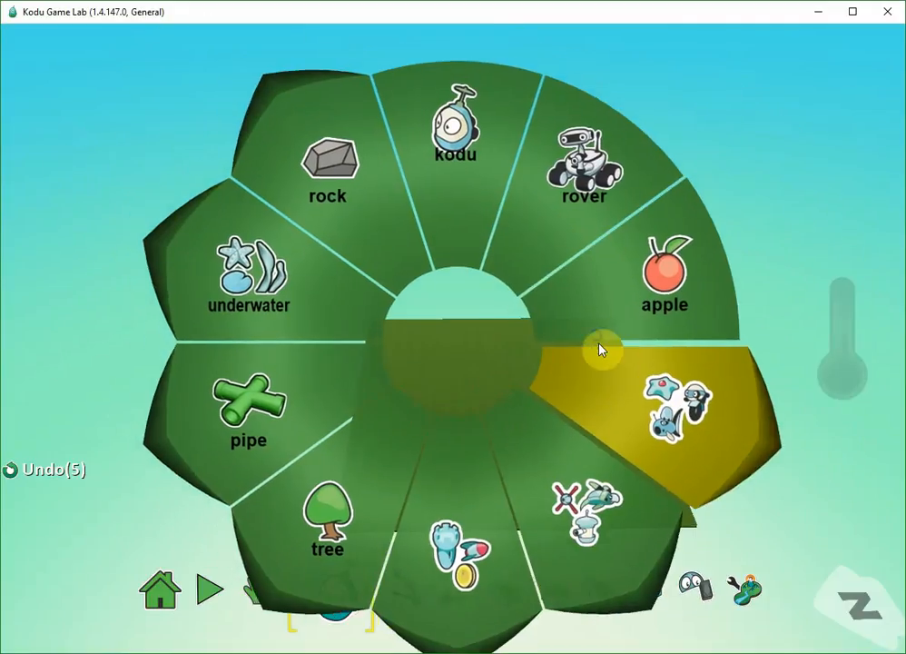
pyautogui.click(562, 533)
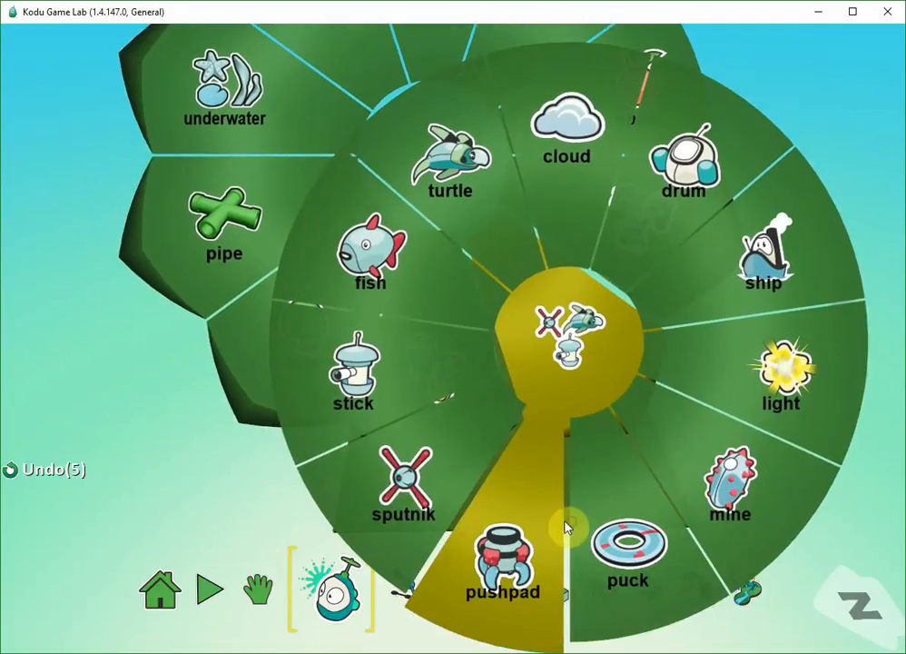
pyautogui.click(550, 339)
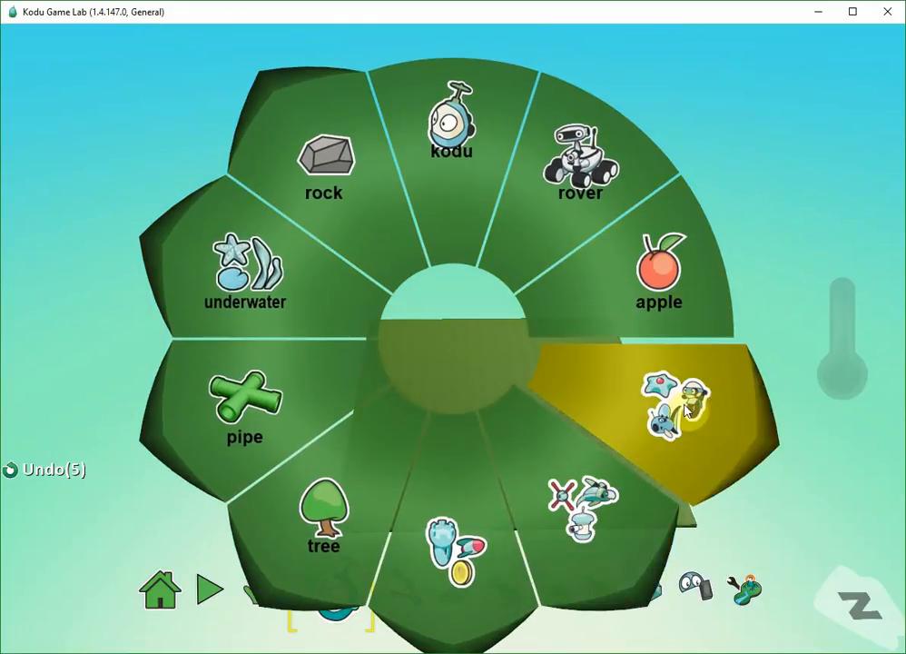
pyautogui.click(688, 410)
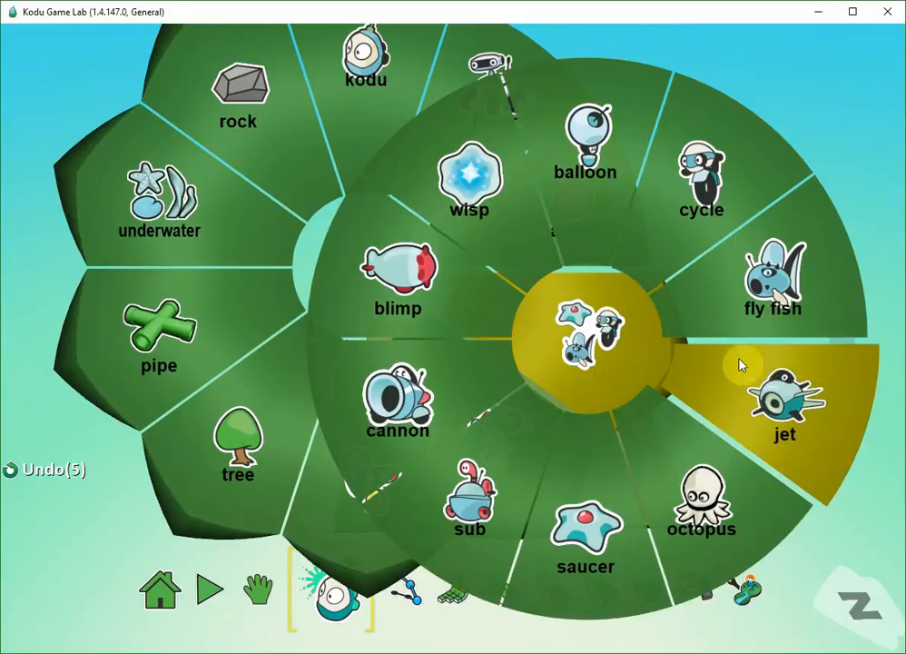
pyautogui.click(603, 339)
pyautogui.click(591, 532)
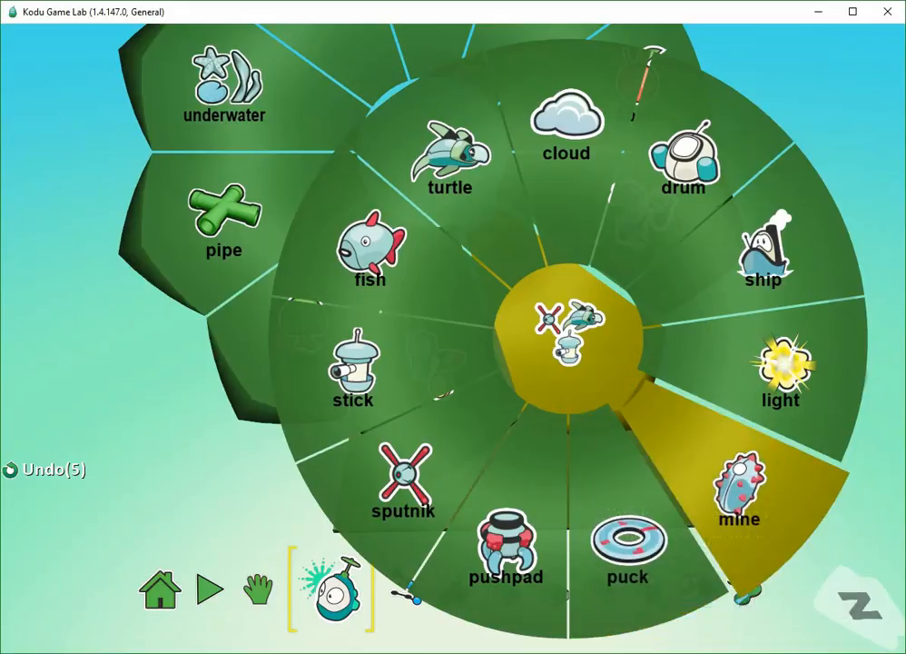
pyautogui.click(567, 337)
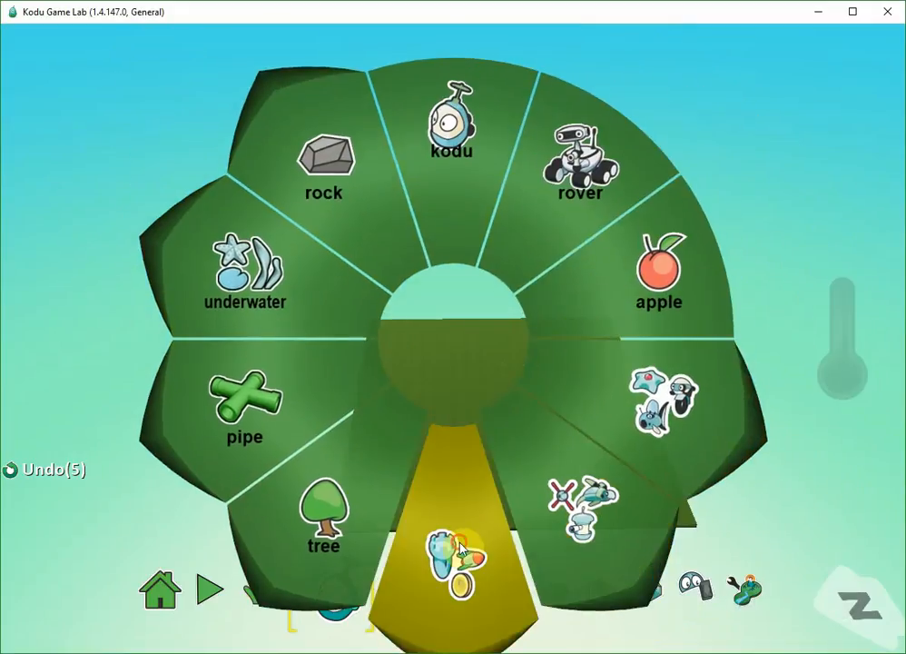
# - Examine the item, tree and pipe categories of the object picker, closing it without adding anything
pyautogui.click(467, 545)
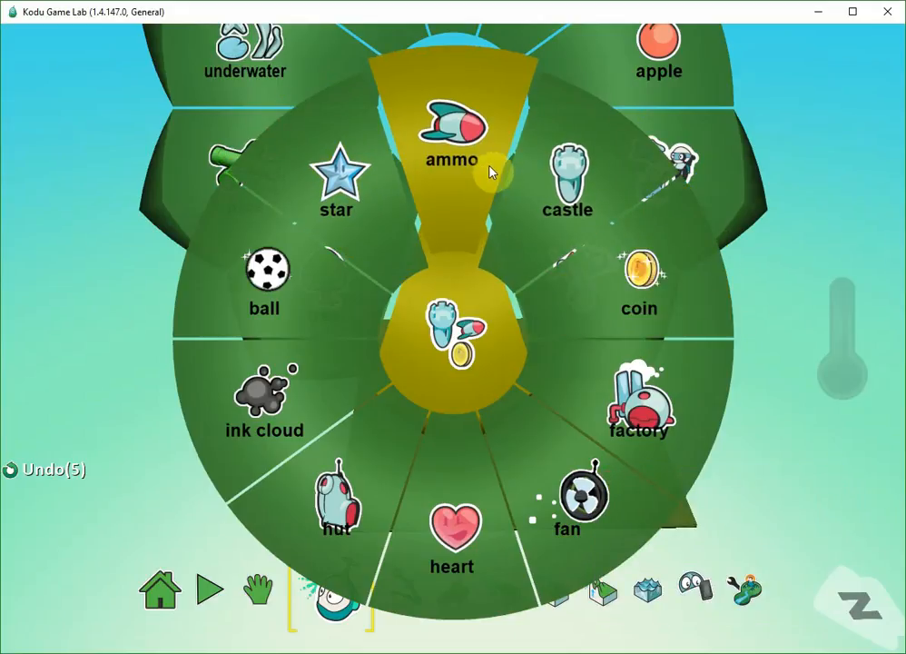
pyautogui.moveTo(542, 168)
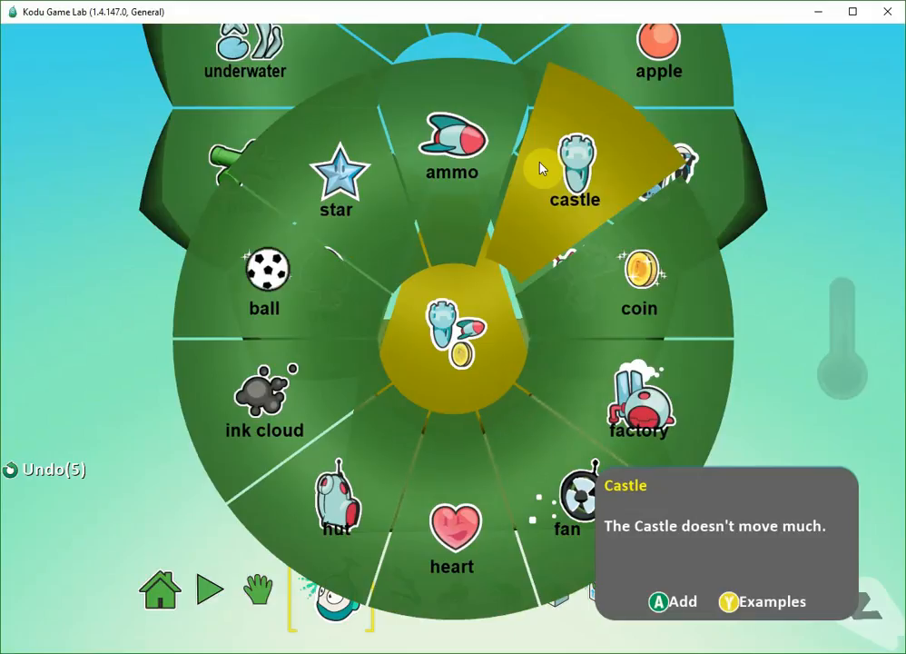
pyautogui.click(463, 349)
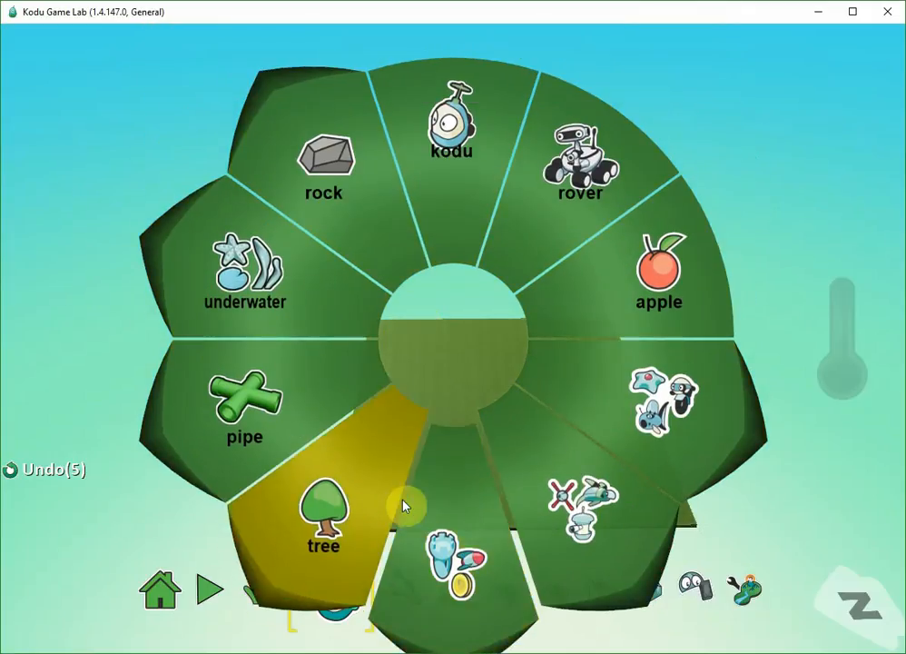
pyautogui.click(343, 511)
pyautogui.click(309, 379)
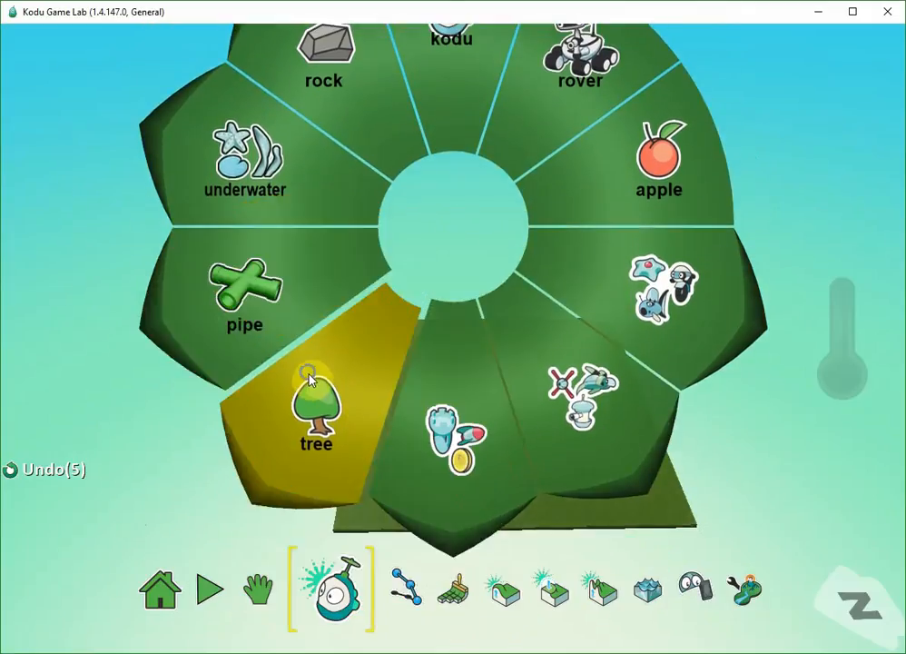
pyautogui.click(243, 400)
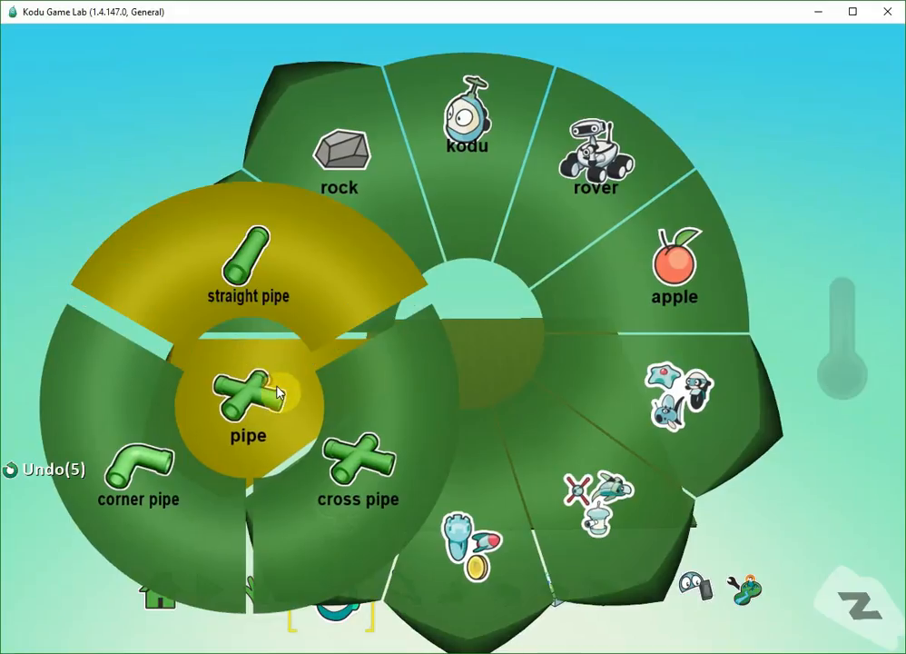
pyautogui.press('Escape')
pyautogui.press('Escape')
pyautogui.press('Escape')
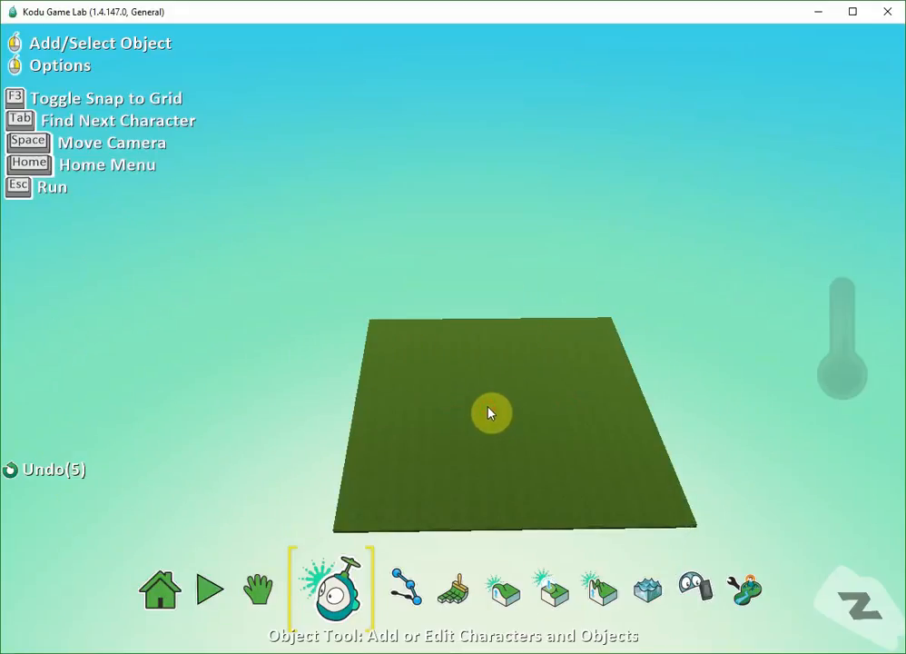
# - Add a rock from the rock category near the middle of the terrain
pyautogui.click(487, 443)
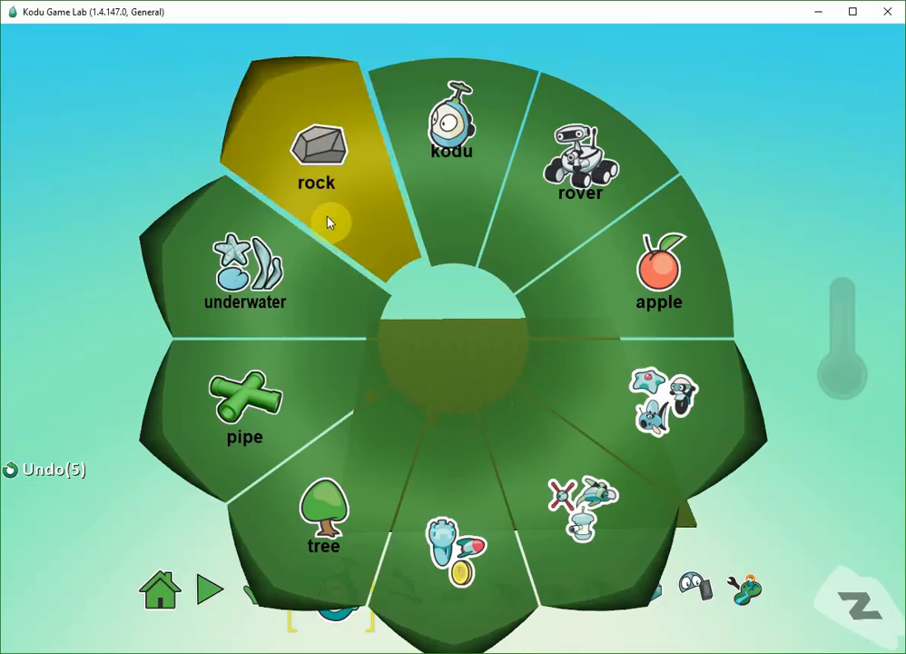
pyautogui.click(328, 222)
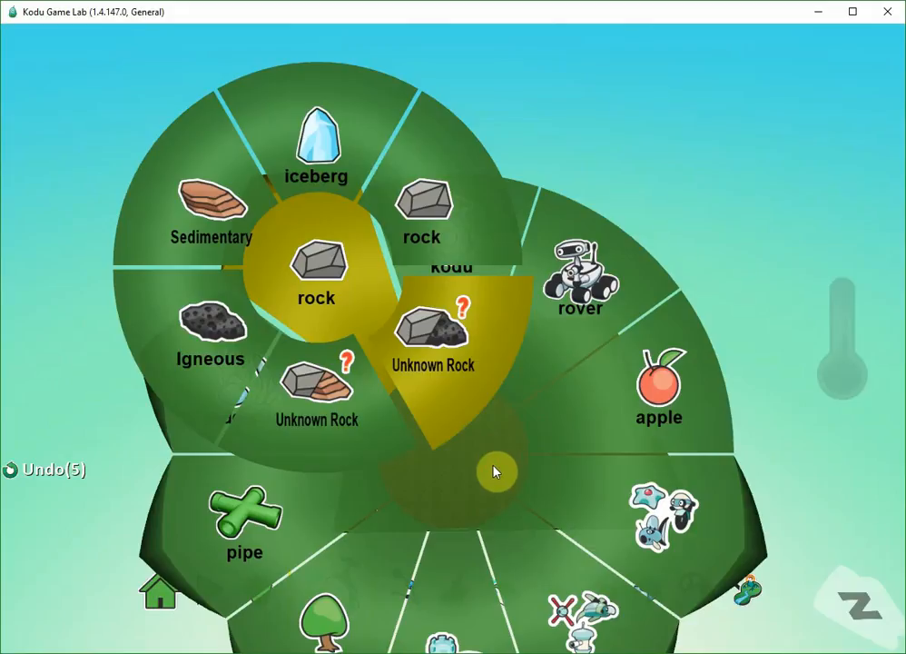
pyautogui.click(265, 297)
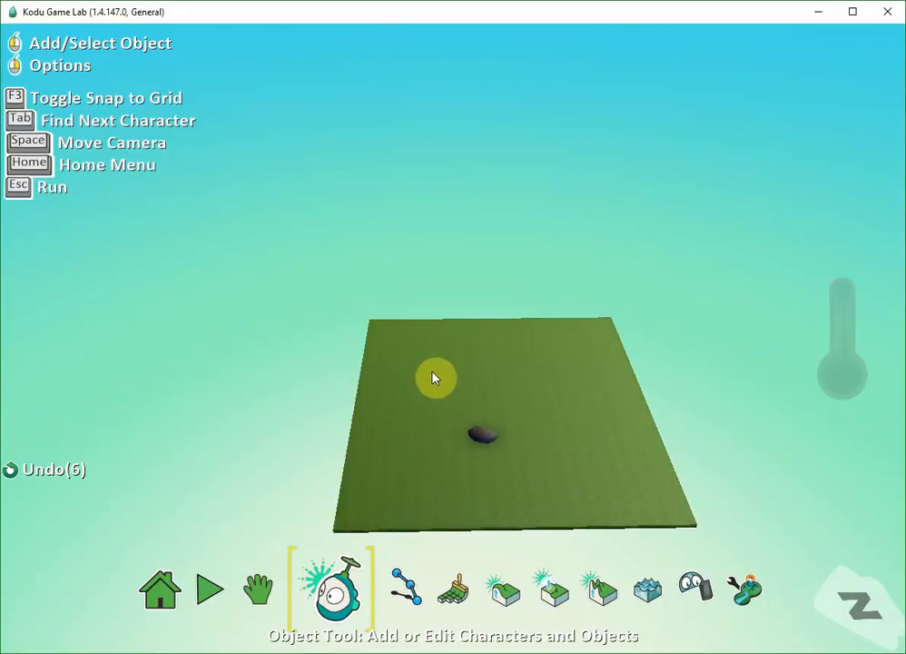
# - Activate the Delete tool and choose the square brush for it
pyautogui.click(692, 587)
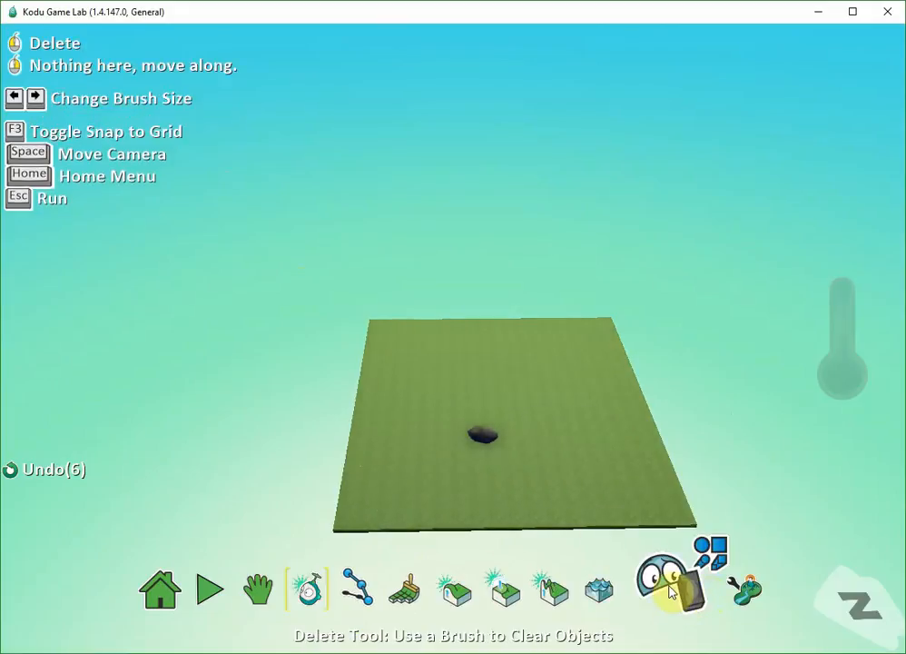
pyautogui.click(680, 596)
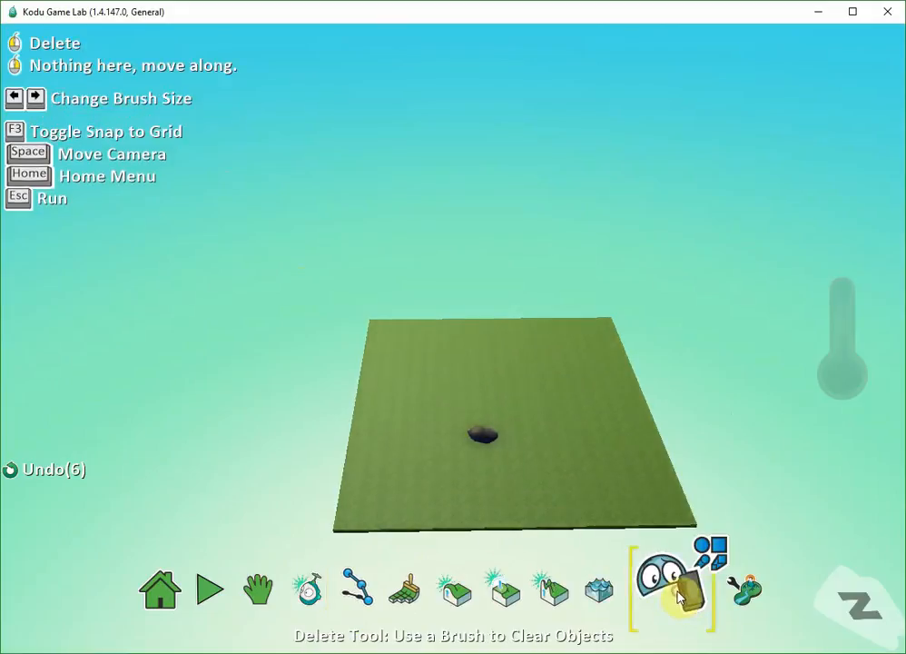
pyautogui.click(576, 440)
pyautogui.click(578, 439)
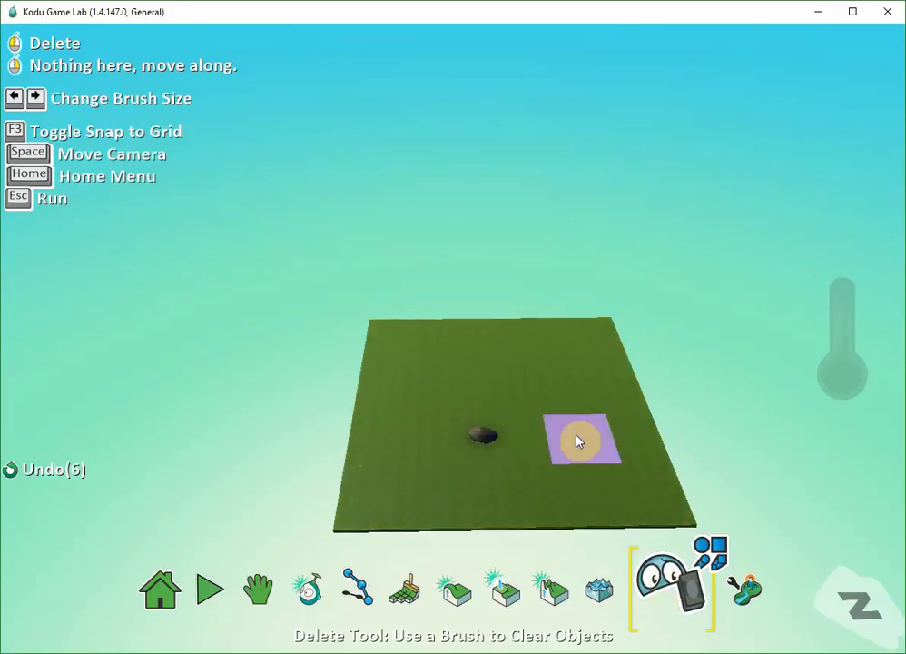
pyautogui.click(614, 489)
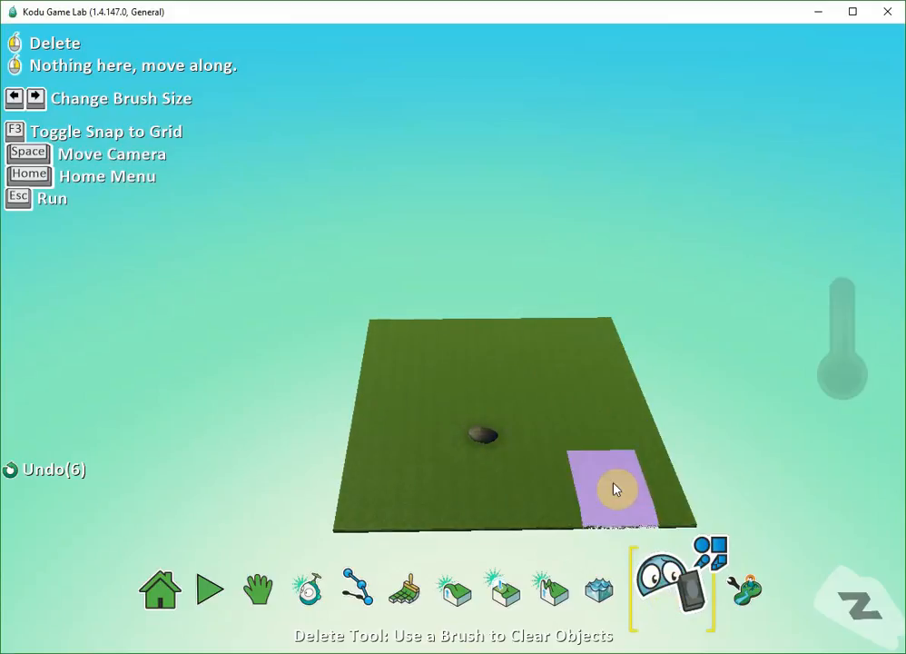
pyautogui.click(709, 553)
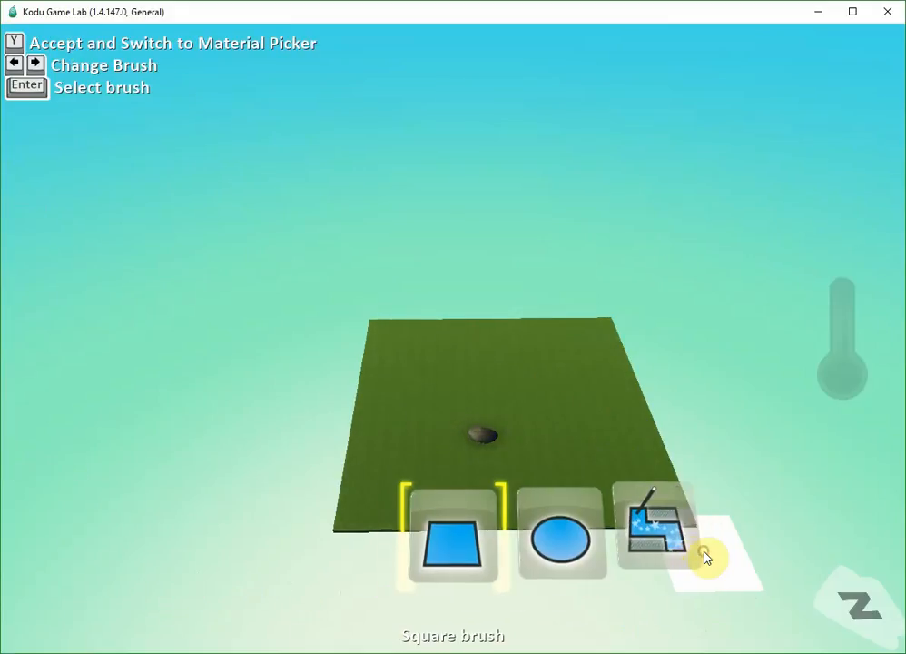
pyautogui.click(468, 545)
# - Try the delete brush on the empty ground beside the rock and erase the rock from the terrain
pyautogui.click(573, 442)
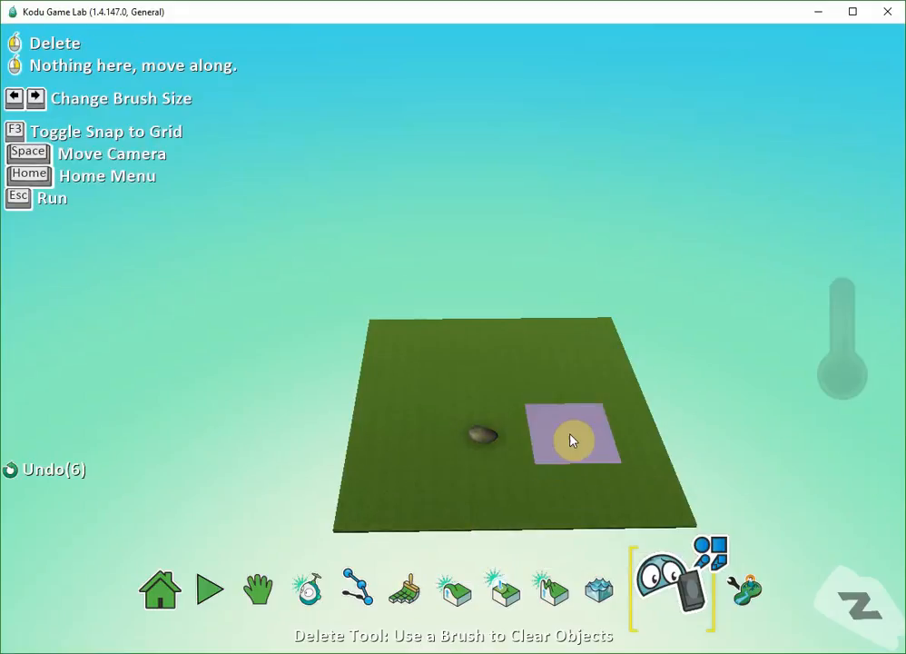
pyautogui.click(573, 442)
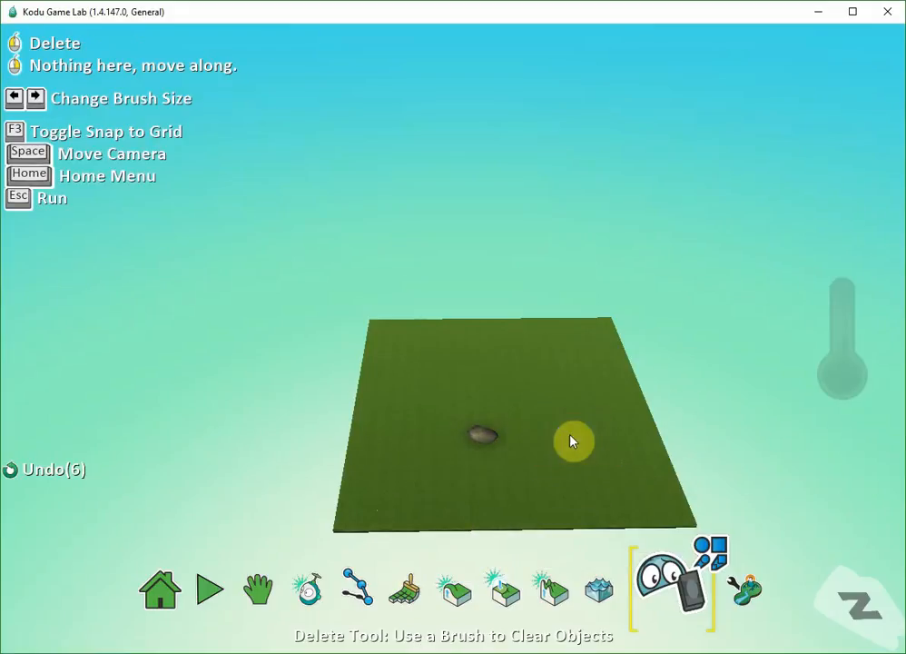
pyautogui.click(572, 443)
pyautogui.click(572, 442)
pyautogui.click(572, 443)
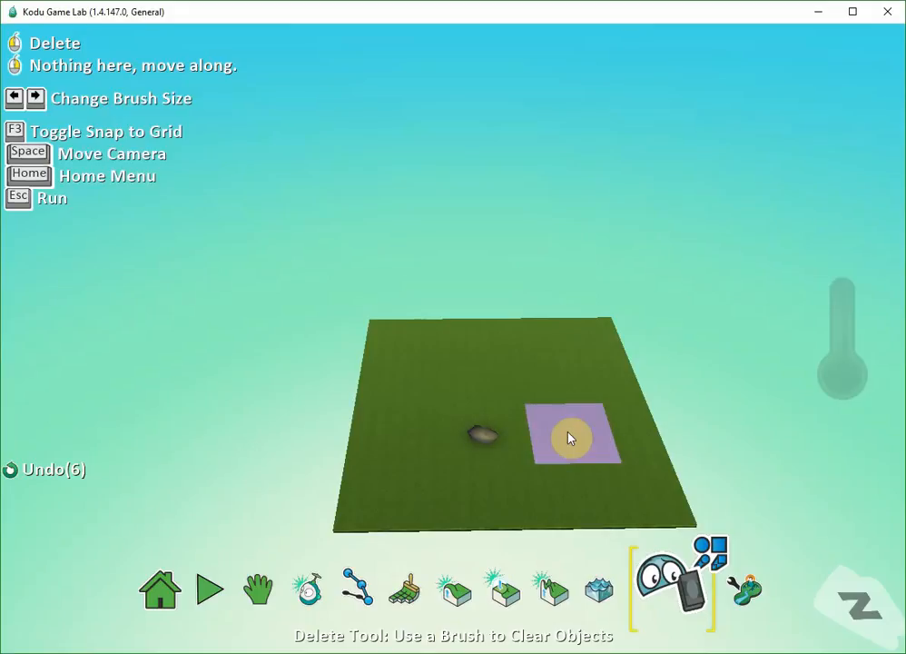
pyautogui.click(495, 448)
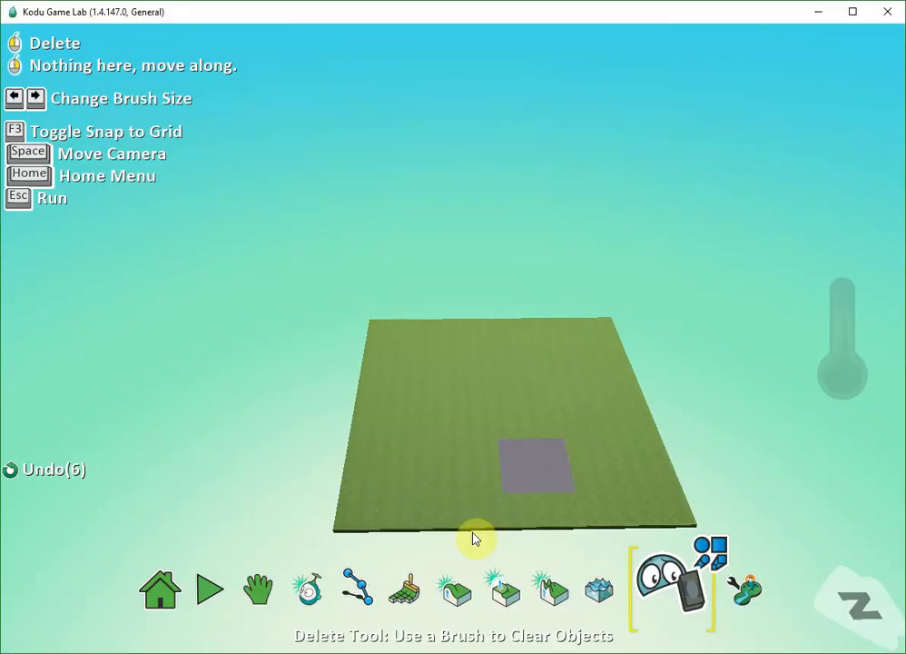
# - Scatter eight apples across the terrain with the Object tool
pyautogui.click(313, 599)
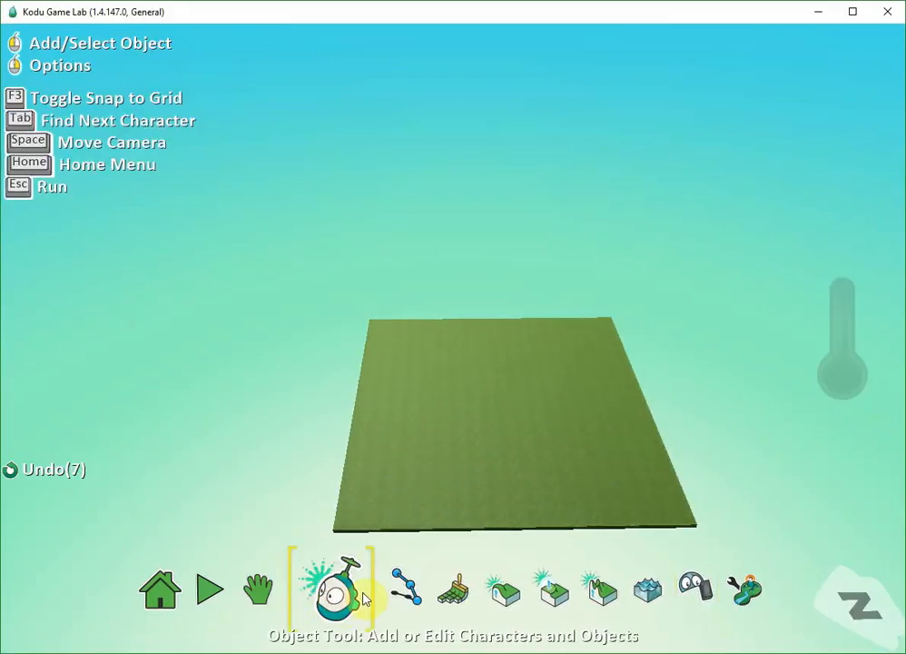
pyautogui.click(471, 373)
pyautogui.click(616, 281)
pyautogui.click(532, 375)
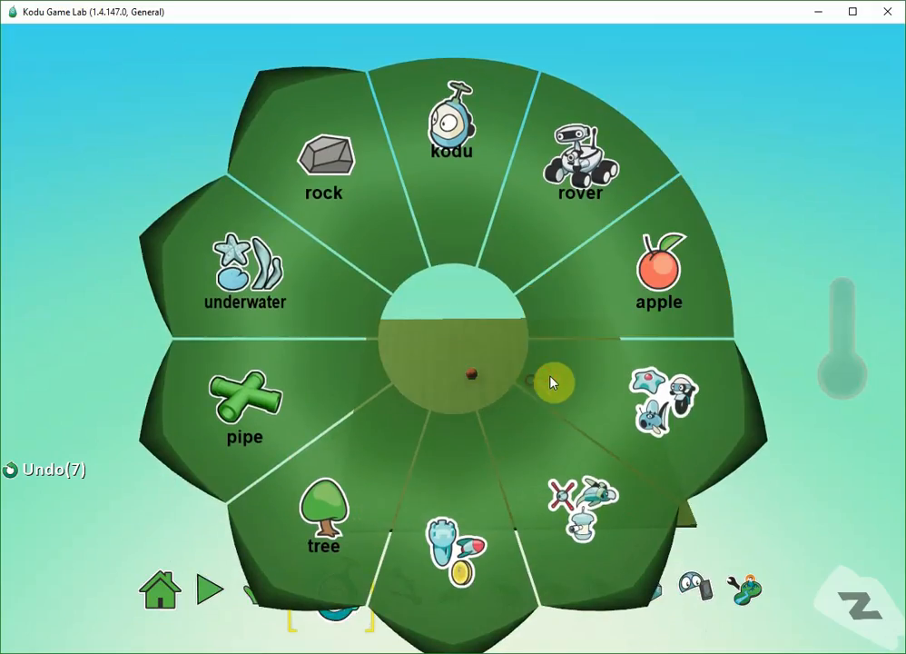
pyautogui.click(650, 282)
pyautogui.click(563, 427)
pyautogui.click(643, 308)
pyautogui.click(471, 418)
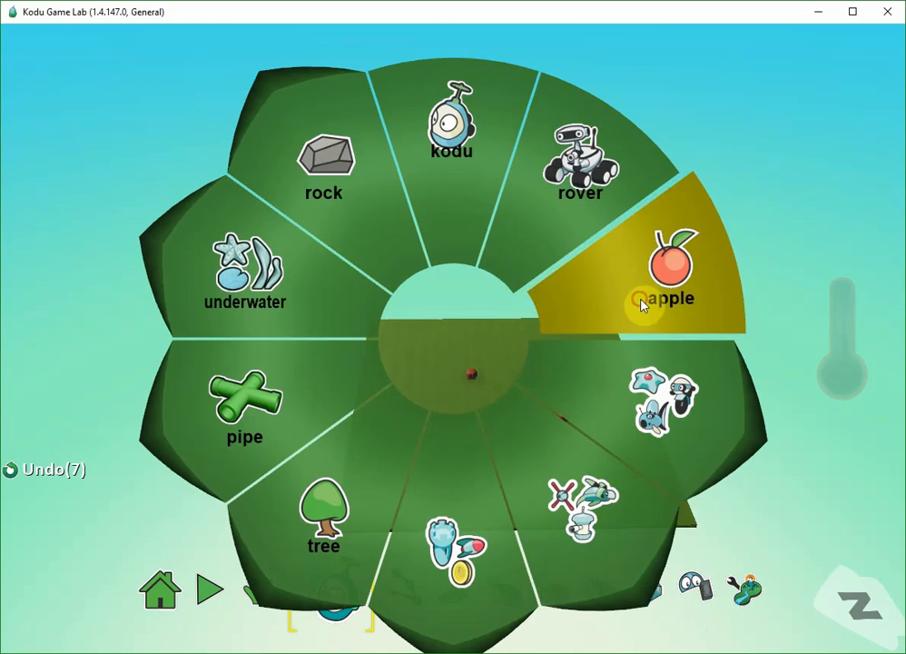
pyautogui.click(643, 304)
pyautogui.click(515, 412)
pyautogui.click(610, 303)
pyautogui.click(470, 384)
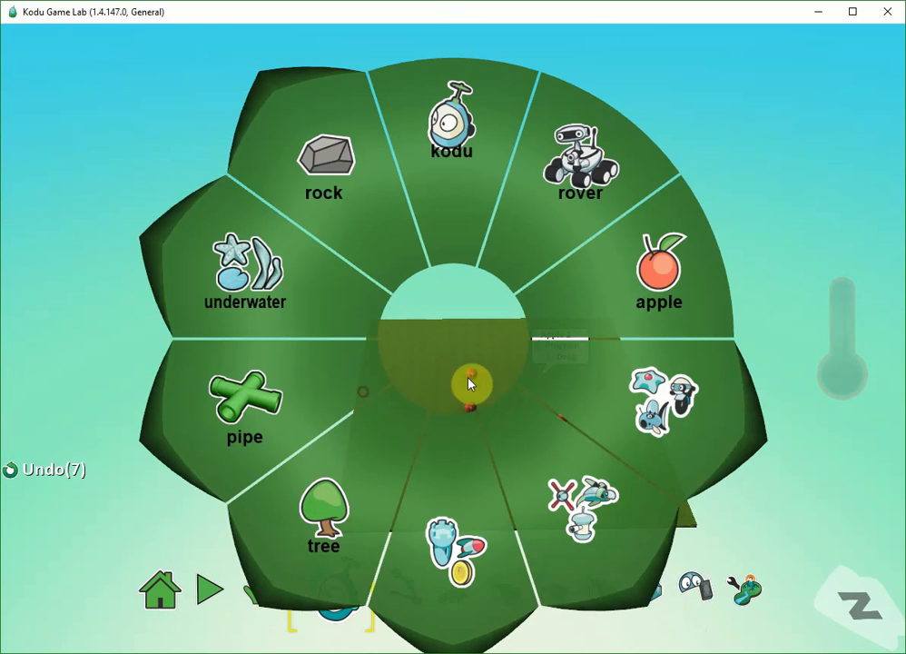
pyautogui.click(628, 303)
pyautogui.click(462, 384)
pyautogui.click(643, 300)
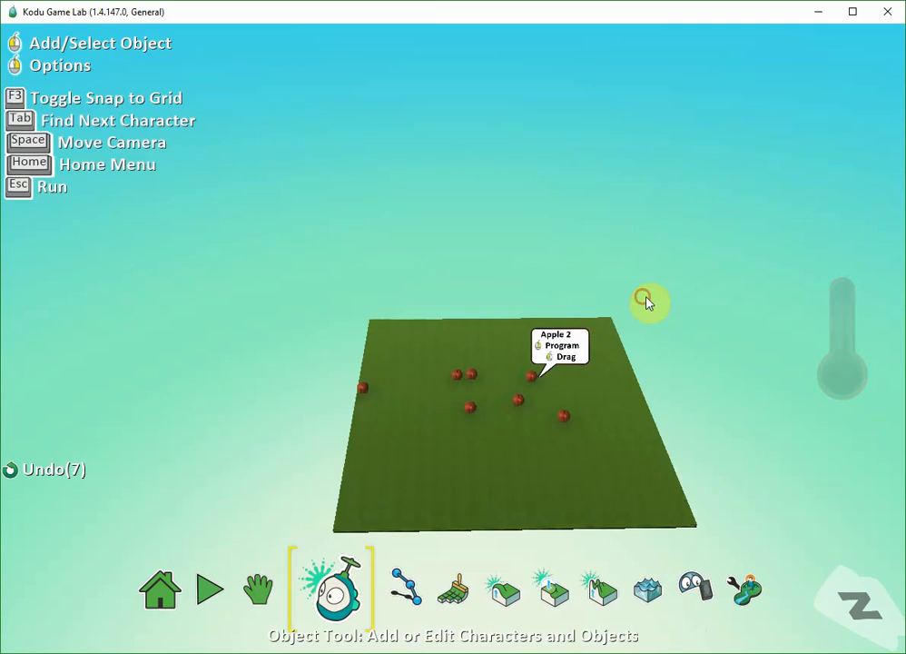
pyautogui.click(424, 392)
pyautogui.click(633, 298)
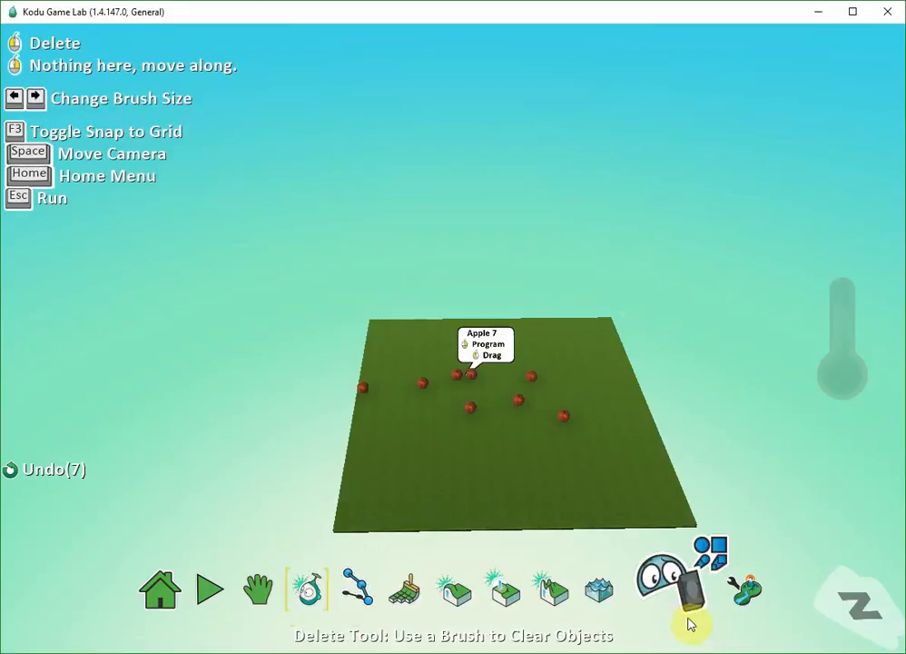
# - Erase all the apples from the terrain by sweeping the Delete tool's brush over them
pyautogui.click(685, 601)
pyautogui.moveTo(603, 462); pyautogui.dragTo(541, 376)
pyautogui.moveTo(467, 393)
pyautogui.mouseDown()
pyautogui.moveTo(428, 399)
pyautogui.moveTo(532, 379)
pyautogui.mouseUp()
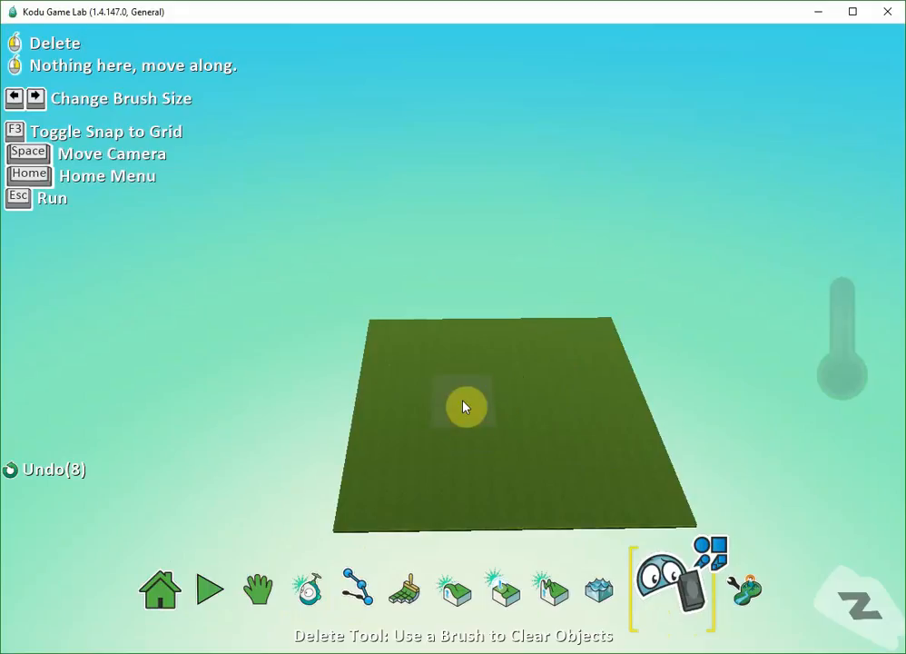
# - Place a Kodu on the terrain with the Object tool and move it slightly toward the far-left part of the ground
pyautogui.click(334, 615)
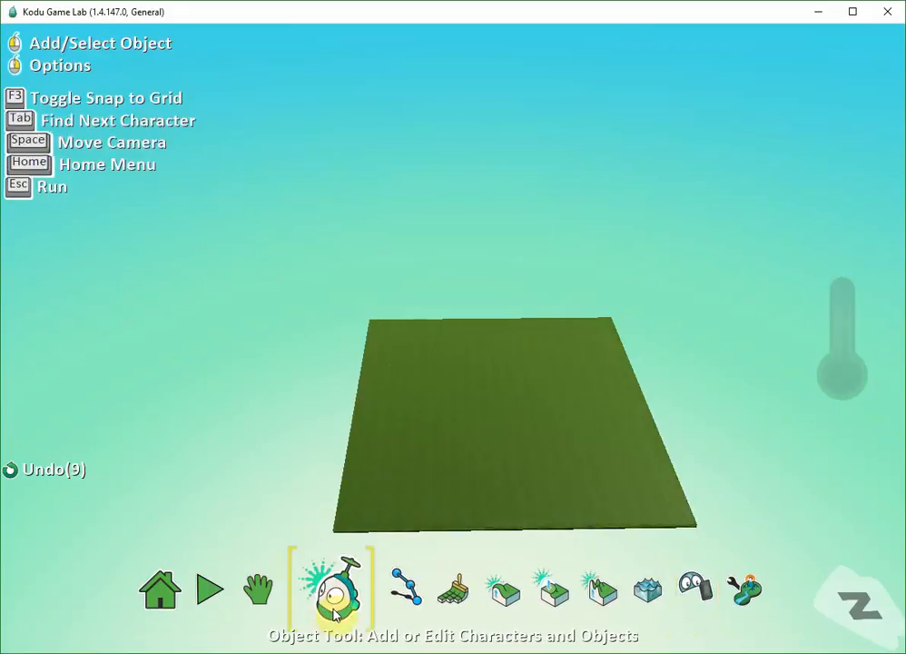
pyautogui.click(495, 427)
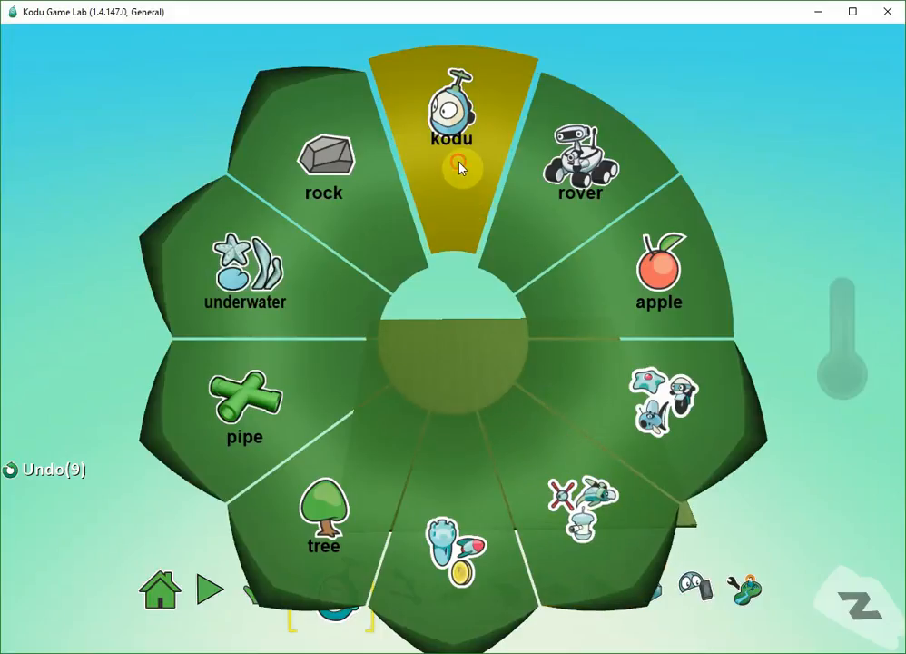
pyautogui.click(461, 168)
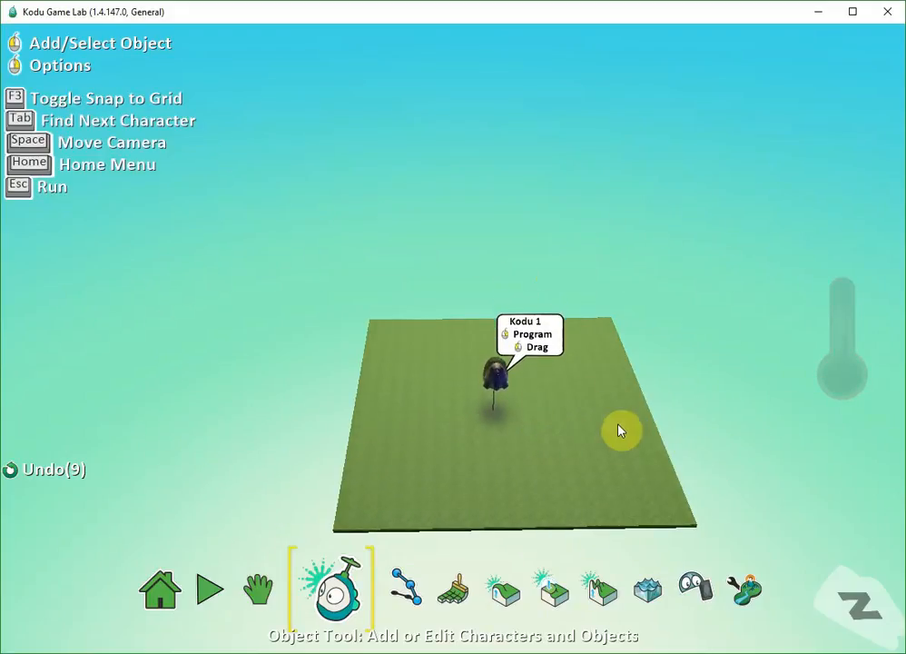
pyautogui.moveTo(497, 378); pyautogui.dragTo(464, 377)
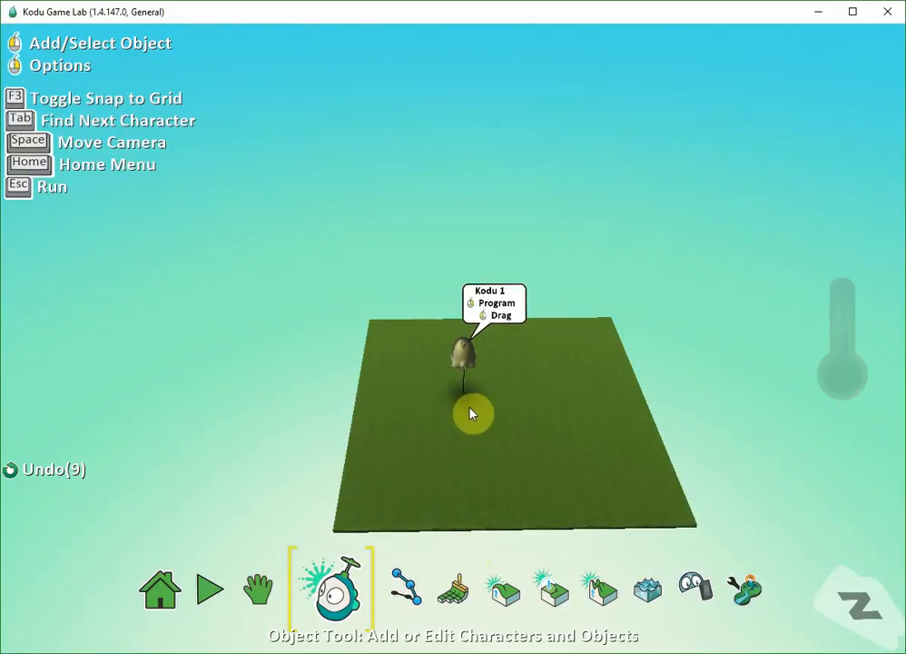
# - Raise the Kodu's height to about 7.46 and lower it again so it hovers just above the terrain
pyautogui.rightClick(463, 382)
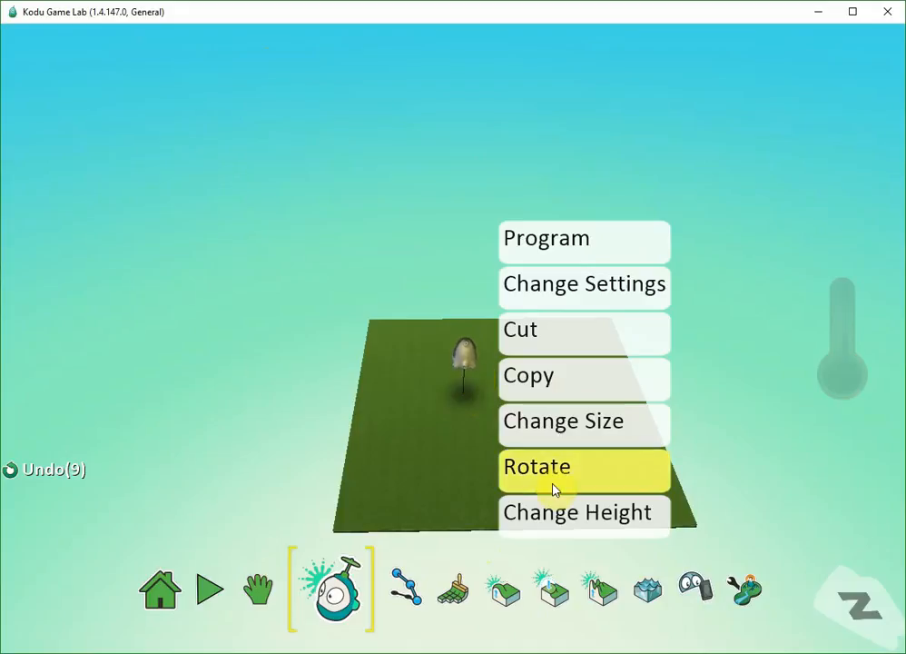
pyautogui.click(567, 513)
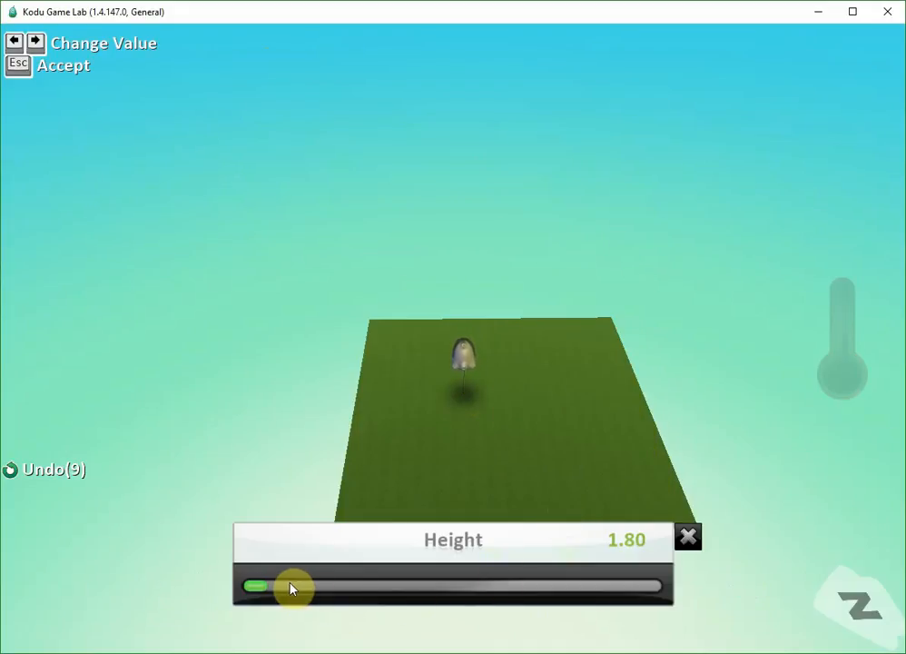
pyautogui.moveTo(291, 588); pyautogui.dragTo(370, 591)
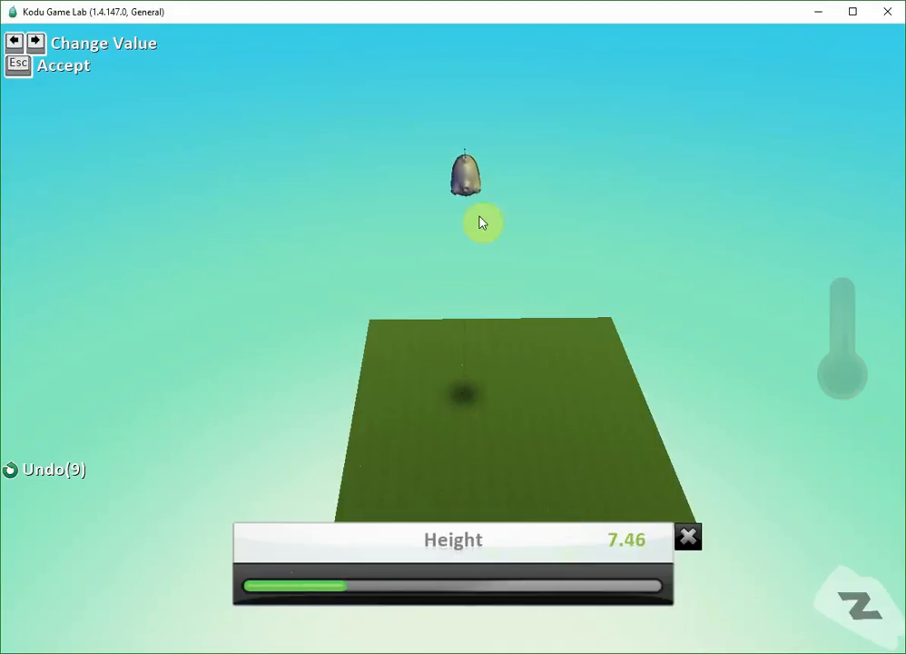
pyautogui.click(247, 591)
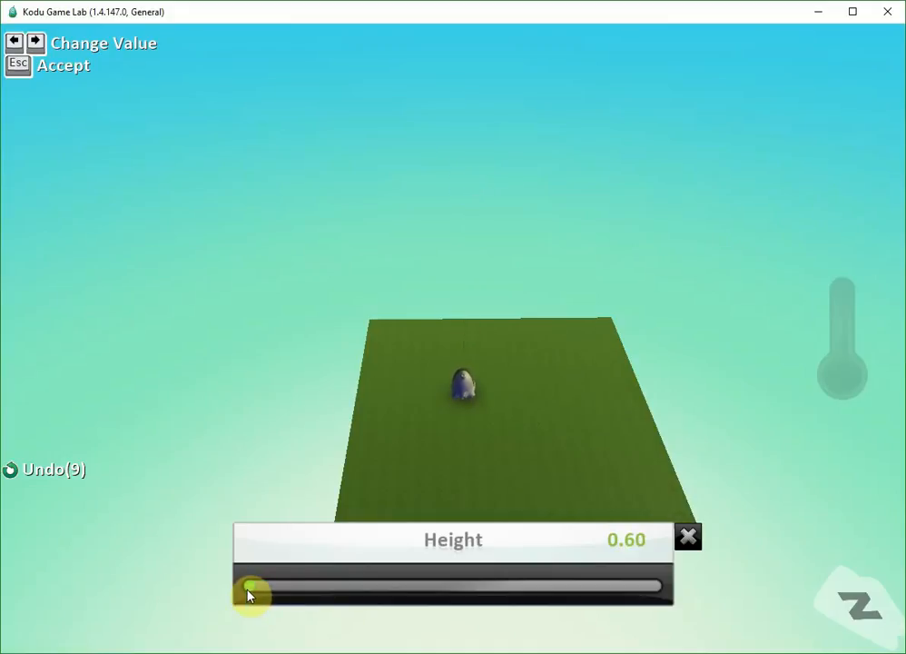
pyautogui.moveTo(250, 592)
pyautogui.mouseDown()
pyautogui.moveTo(277, 594)
pyautogui.moveTo(255, 590)
pyautogui.mouseUp()
pyautogui.click(689, 540)
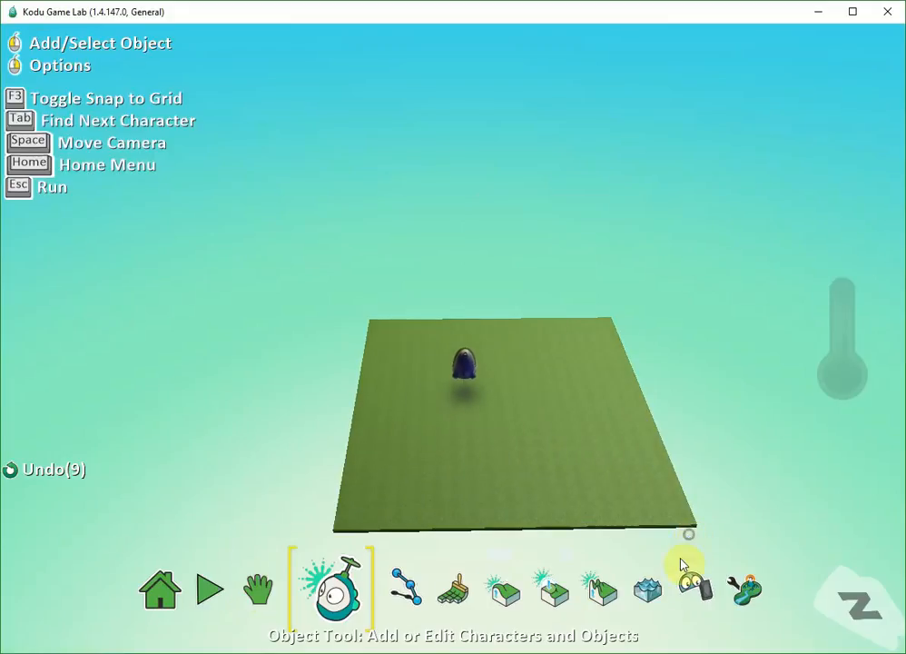
# - Enlarge the Kodu to a size of 3.1
pyautogui.rightClick(468, 376)
pyautogui.click(567, 426)
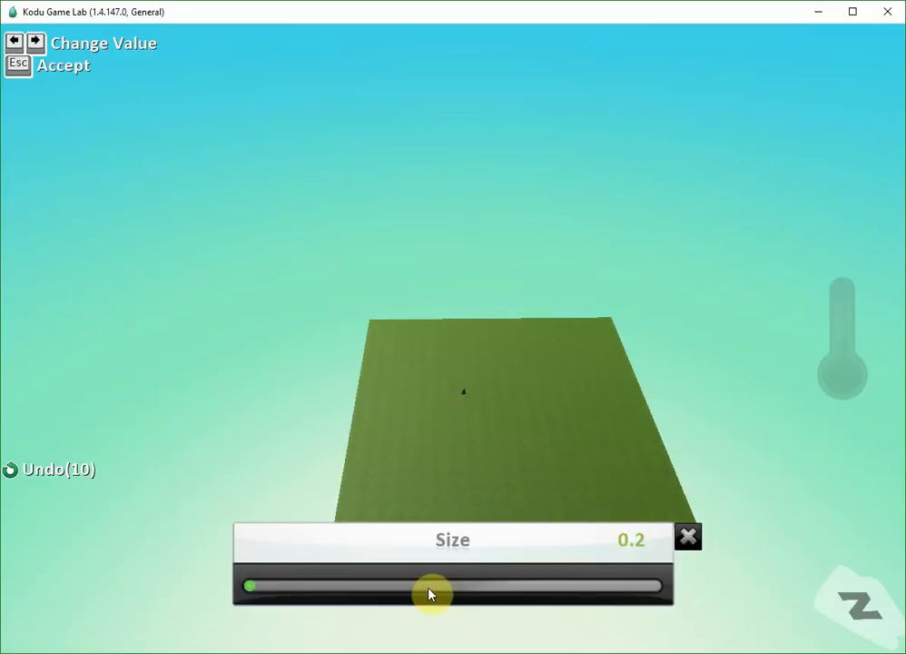
pyautogui.moveTo(431, 594)
pyautogui.mouseDown()
pyautogui.moveTo(491, 585)
pyautogui.moveTo(561, 595)
pyautogui.mouseUp()
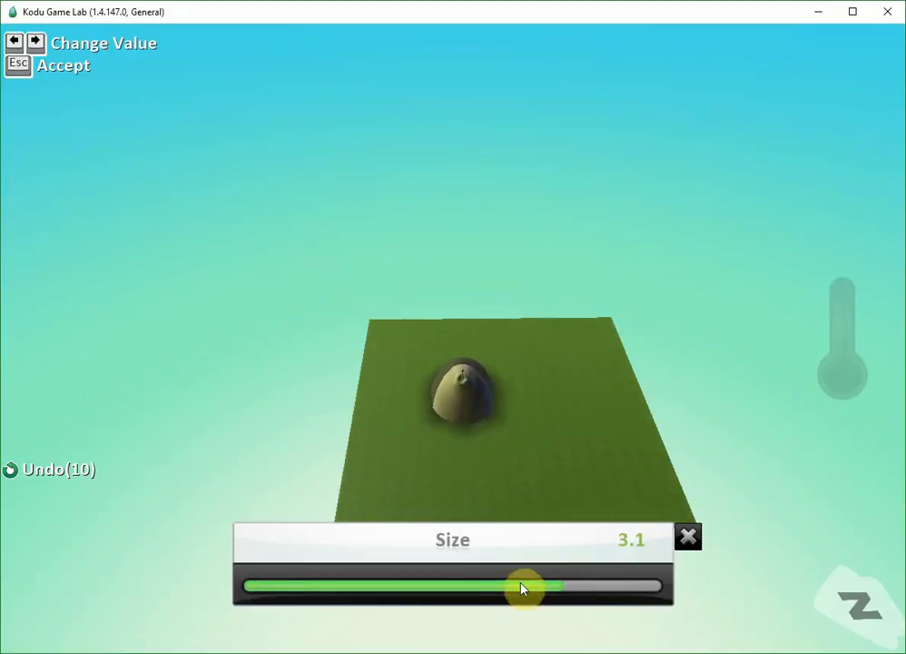
pyautogui.click(690, 539)
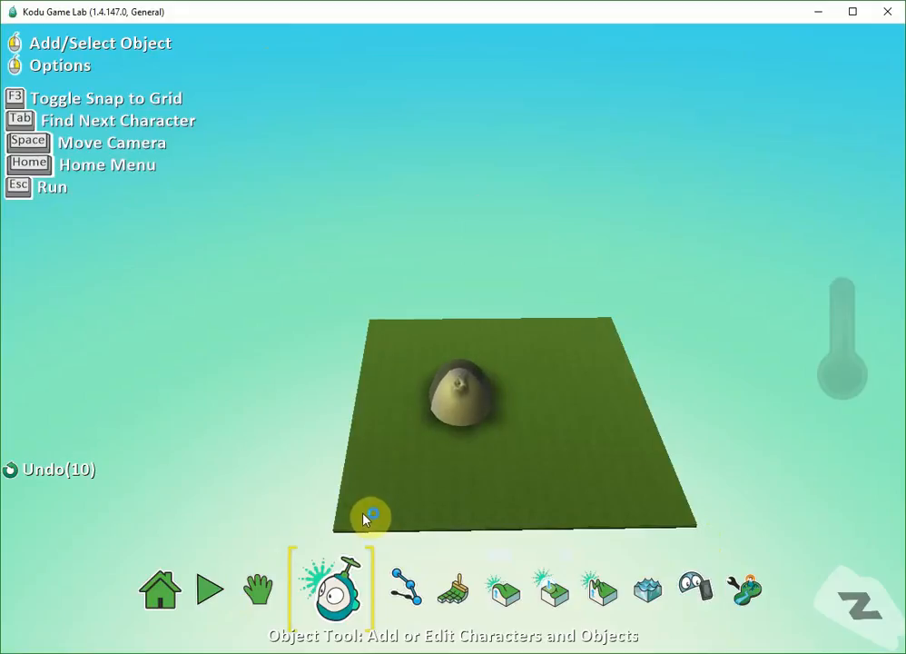
# - Increase the enlarged Kodu's height until its whole body floats clear of the terrain
pyautogui.press('space')
pyautogui.moveTo(366, 524); pyautogui.dragTo(558, 435, button='right')
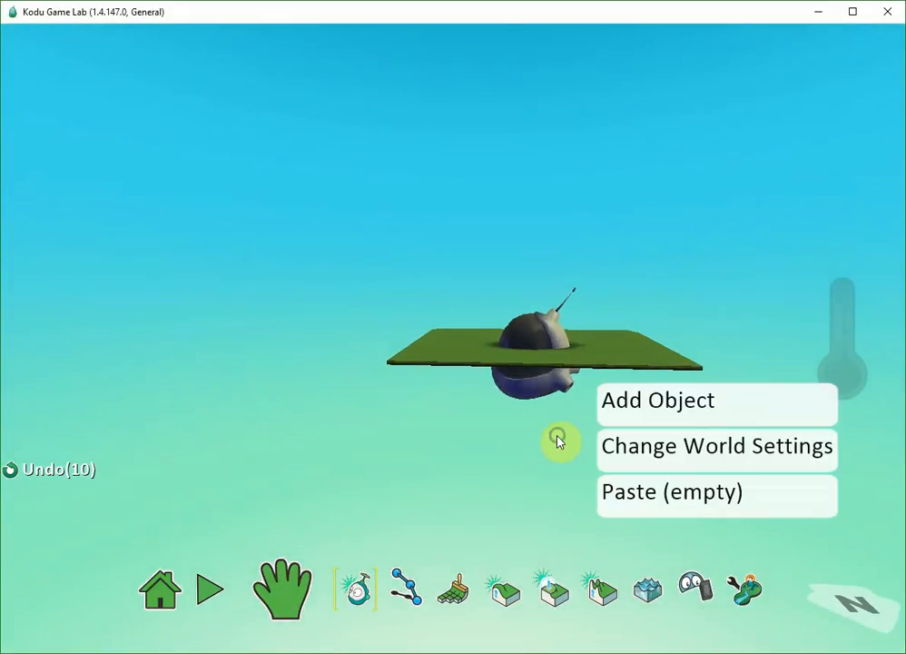
pyautogui.click(547, 343)
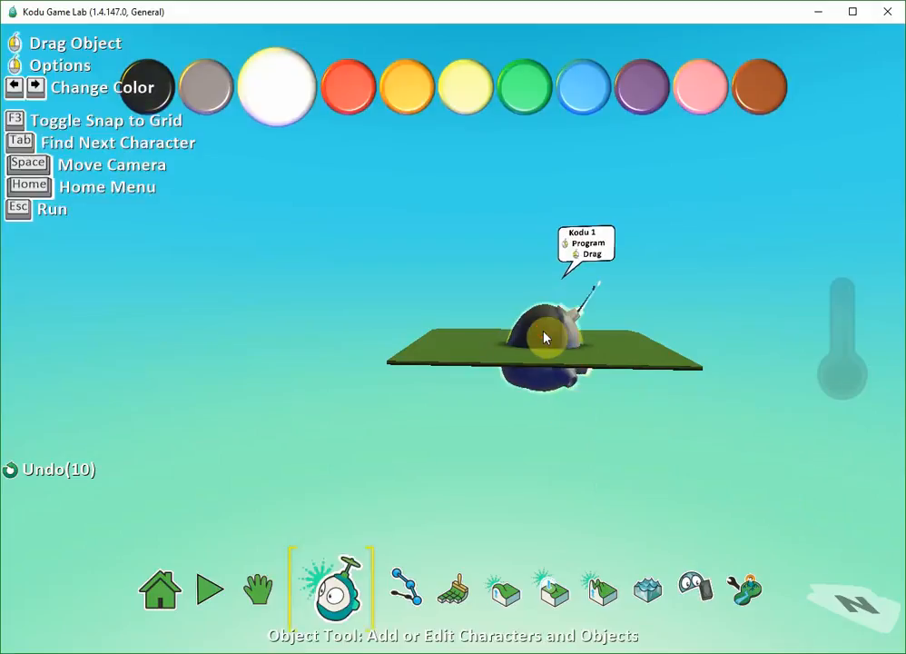
pyautogui.rightClick(544, 336)
pyautogui.click(668, 480)
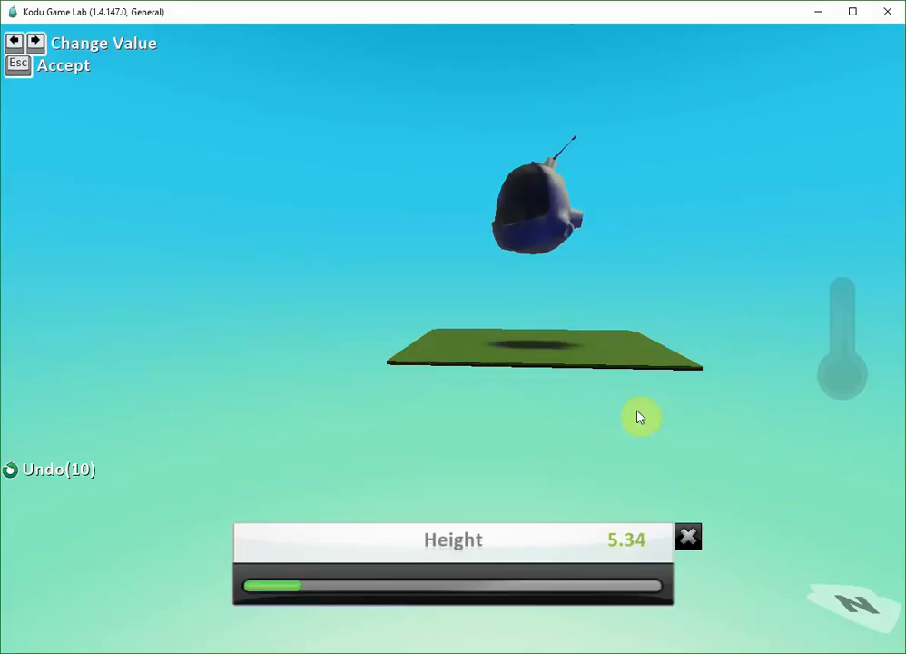
pyautogui.moveTo(340, 588); pyautogui.dragTo(275, 592)
pyautogui.click(688, 538)
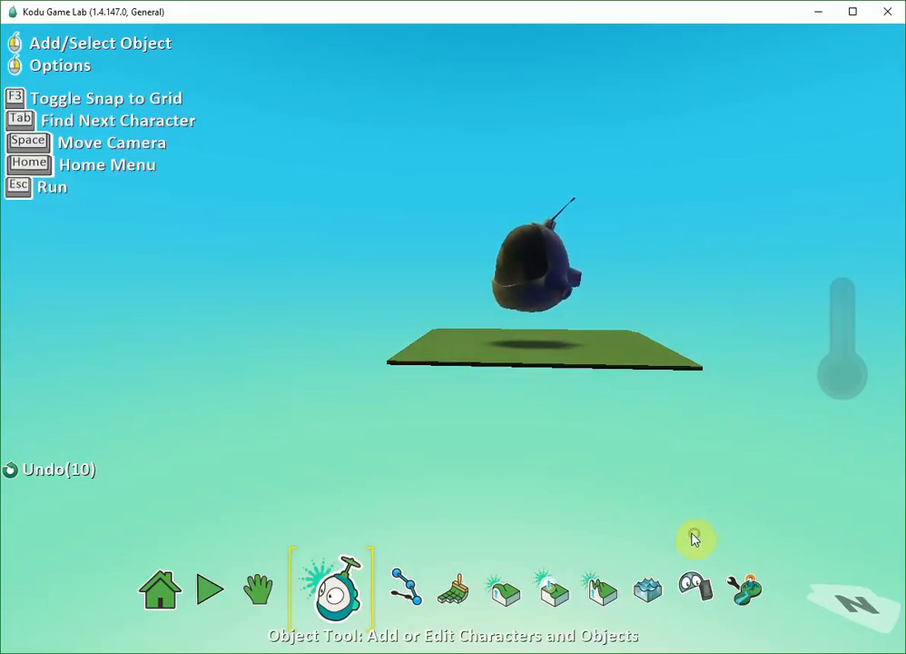
pyautogui.rightClick(674, 329)
pyautogui.moveTo(656, 329); pyautogui.dragTo(435, 379, button='right')
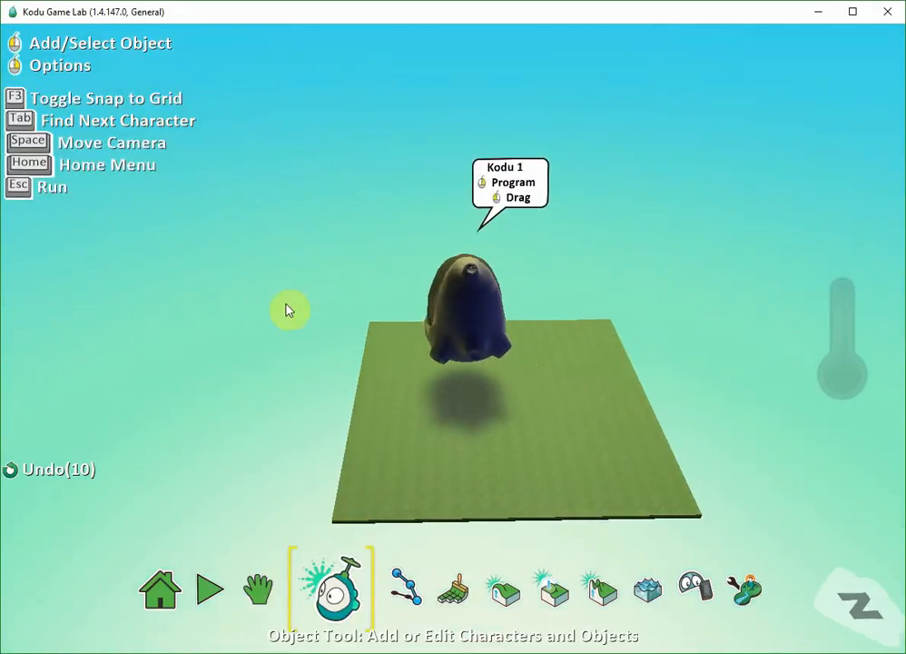
# - Change the Kodu's colour to orange
pyautogui.moveTo(491, 314)
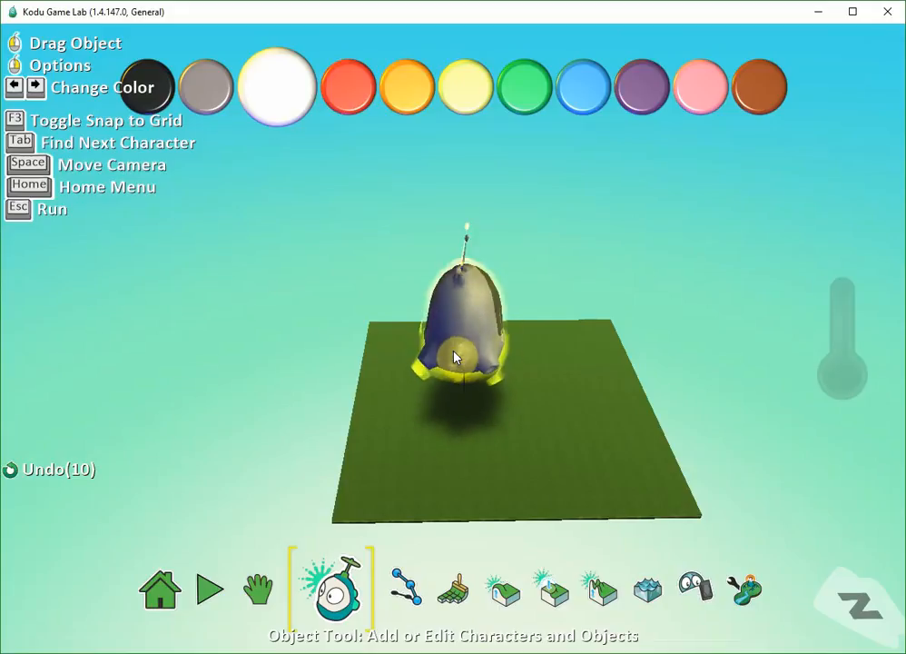
pyautogui.press('Right')
pyautogui.press('Right')
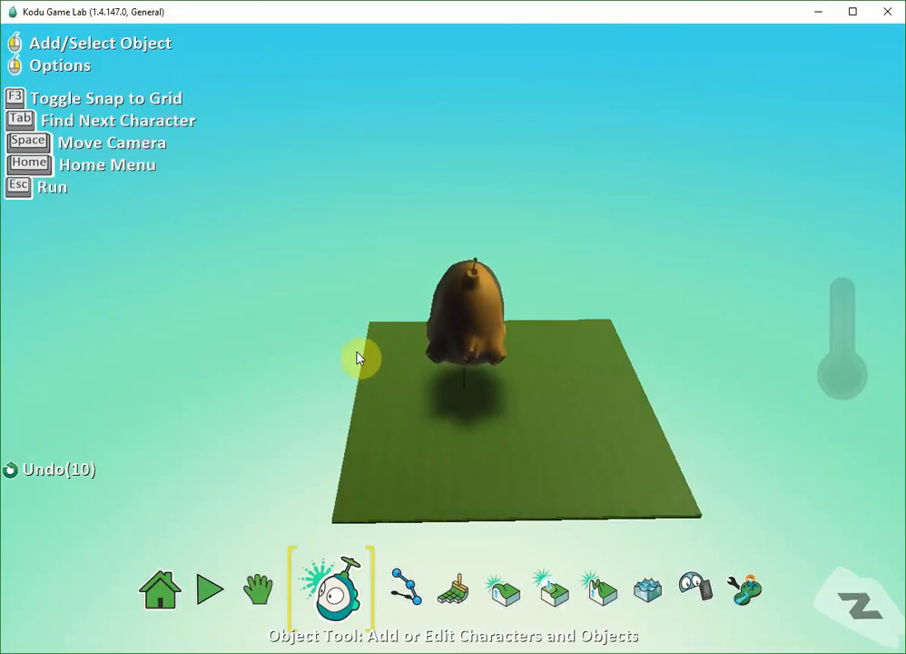
# - View the Kodu from the side and change its colour to green
pyautogui.press('space')
pyautogui.moveTo(354, 350); pyautogui.dragTo(684, 316, button='right')
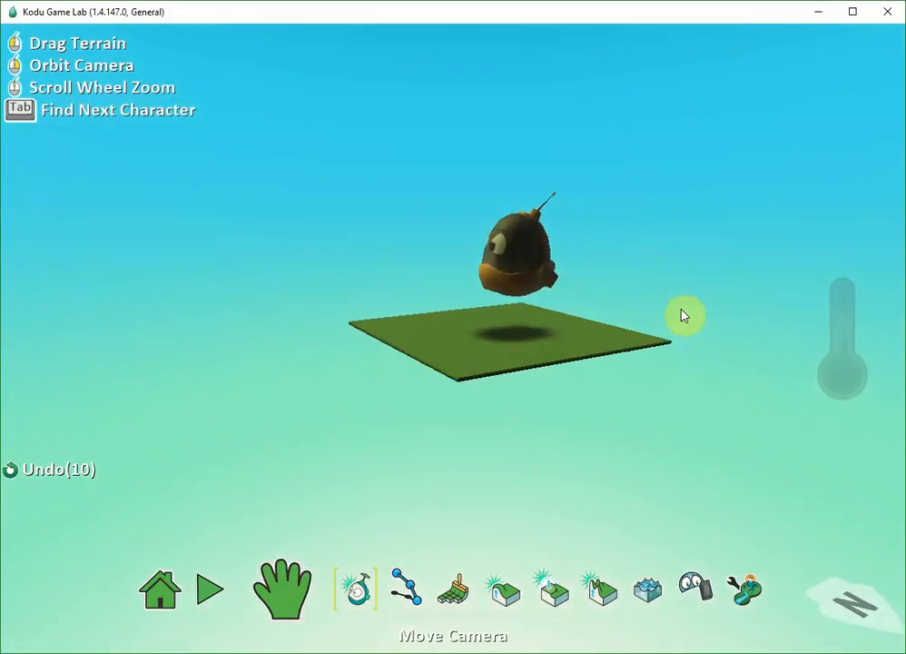
pyautogui.moveTo(526, 273)
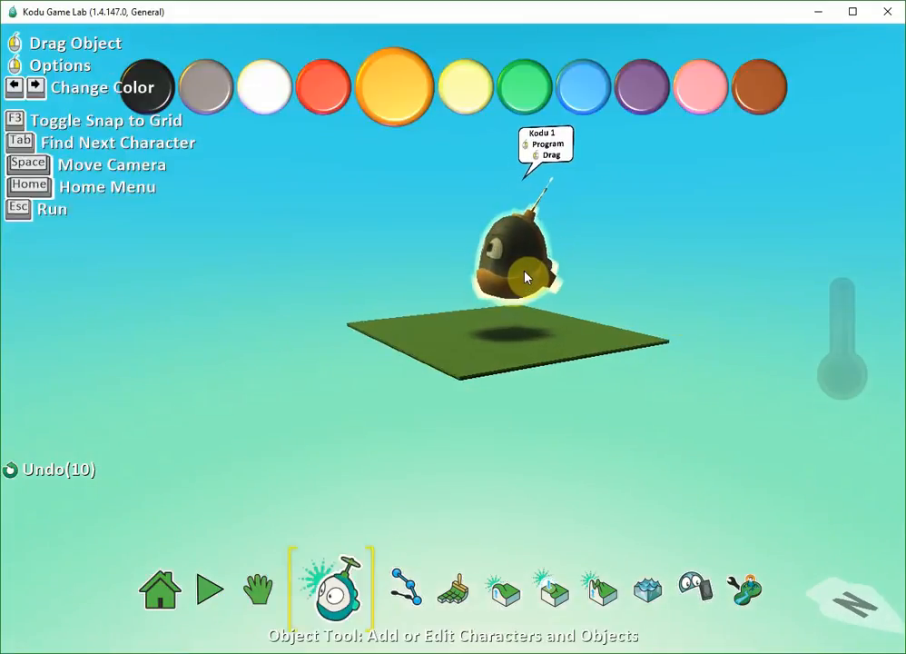
pyautogui.press('Right')
pyautogui.press('Right')
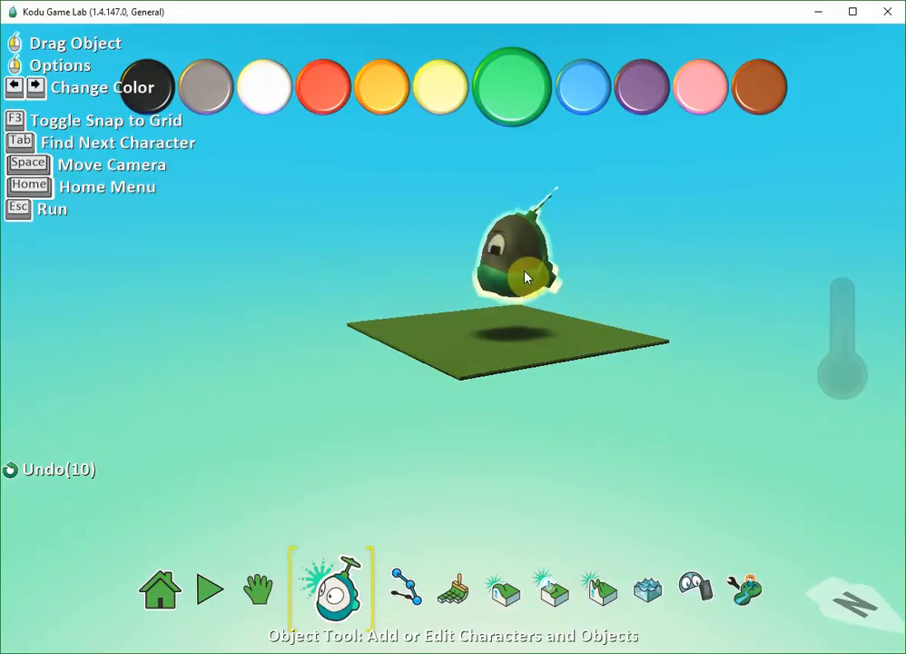
# - Shrink the green Kodu to a size of 0.7
pyautogui.rightClick(514, 287)
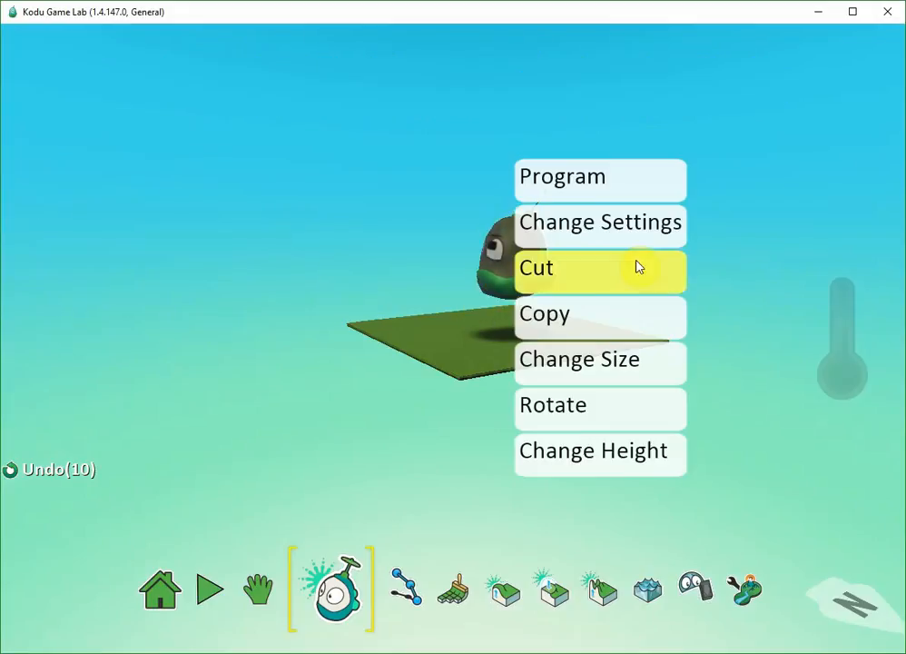
pyautogui.click(541, 360)
pyautogui.click(300, 585)
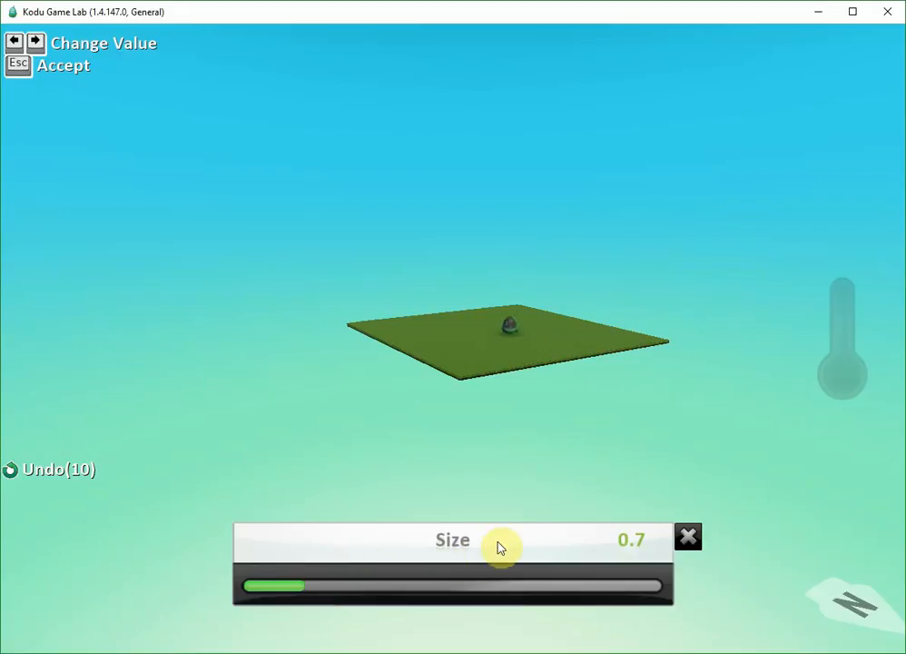
pyautogui.click(691, 538)
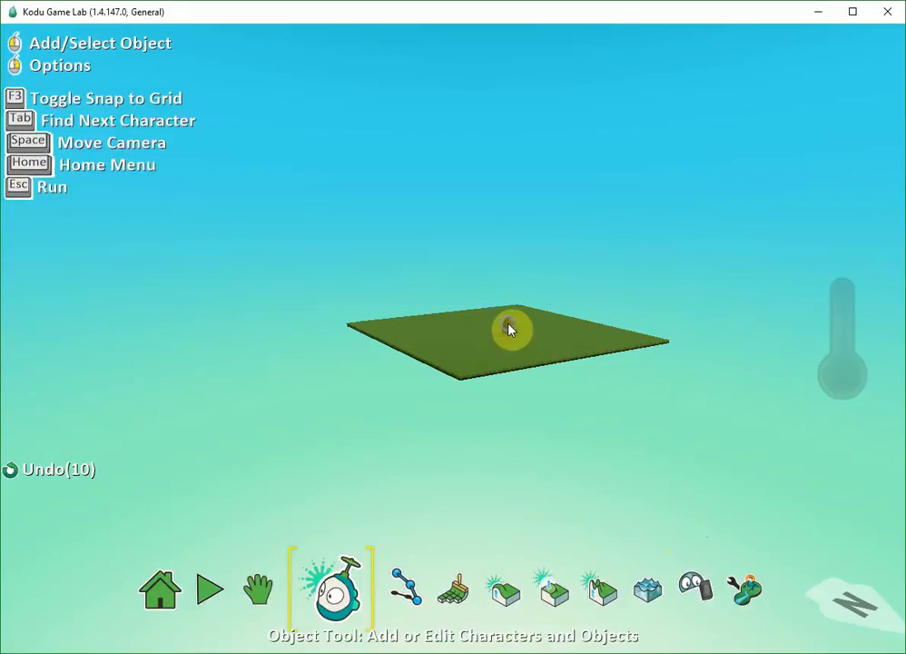
# - Set the small green Kodu's height to about 1.33
pyautogui.scroll(5, 502, 361)
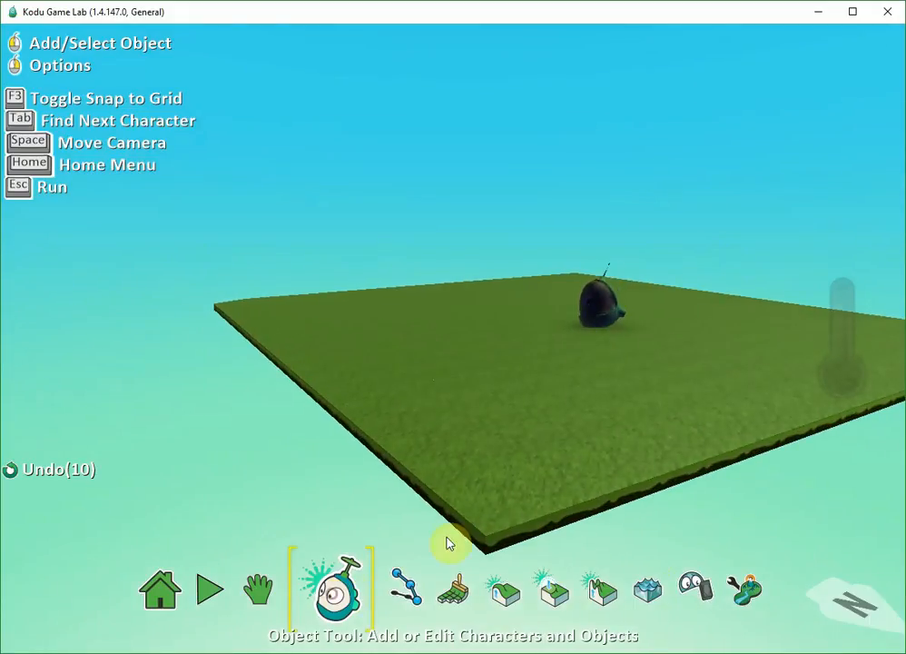
pyautogui.rightClick(609, 313)
pyautogui.click(718, 462)
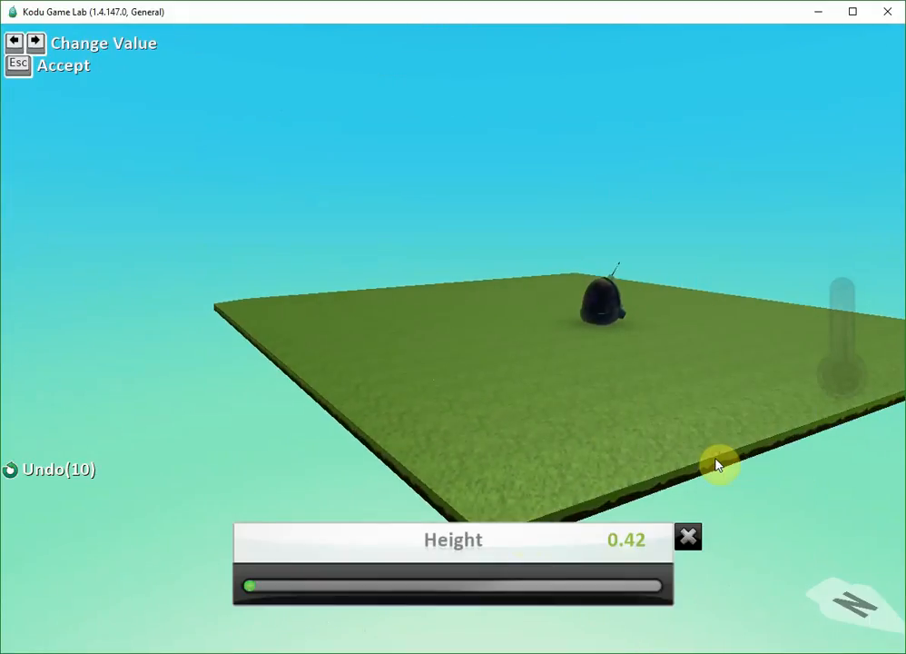
pyautogui.moveTo(265, 588); pyautogui.dragTo(358, 570)
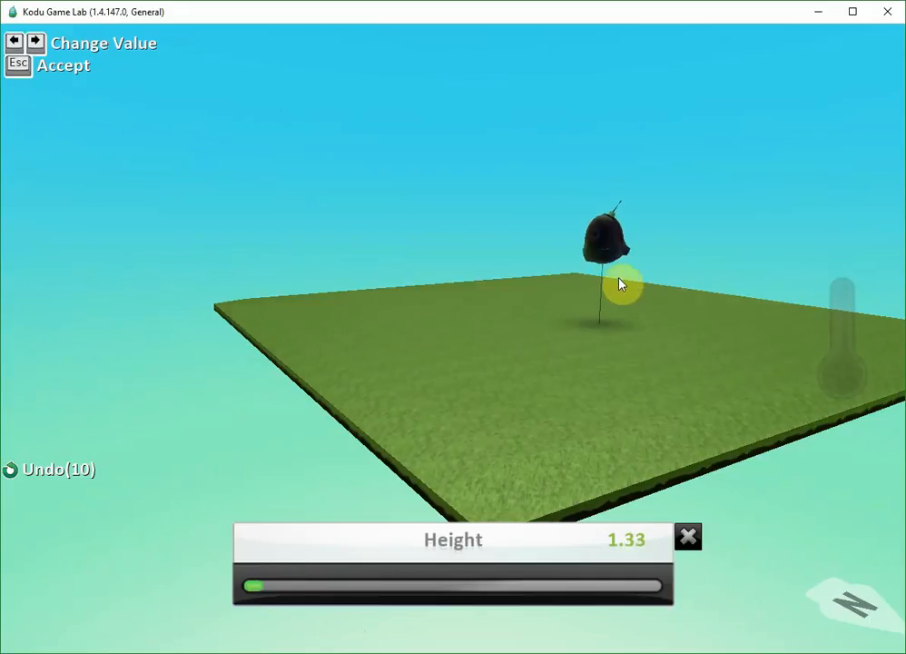
pyautogui.click(687, 537)
# - Add a second Kodu on the terrain in front of the green one and change its colour to red
pyautogui.click(714, 411)
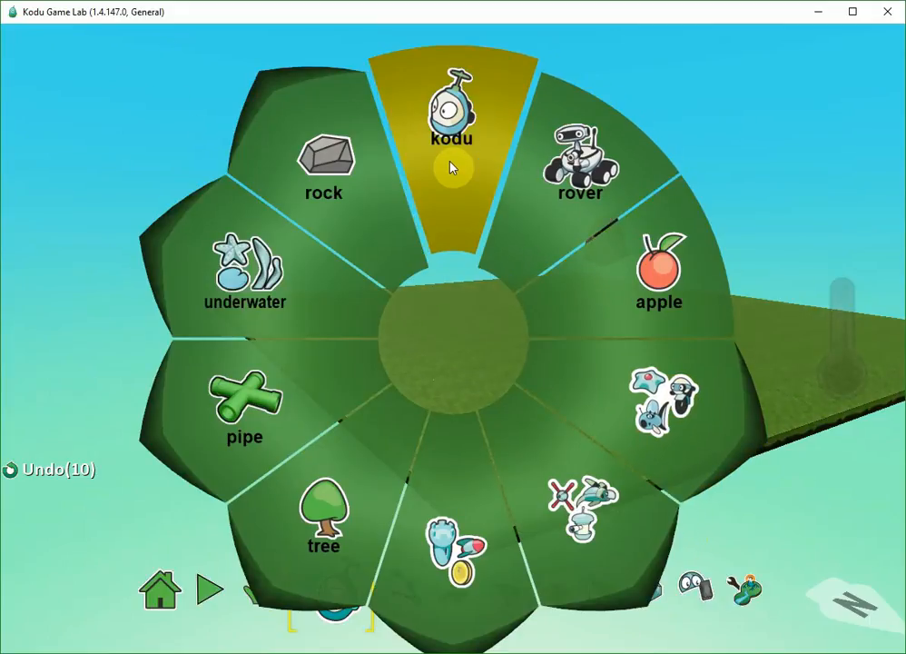
pyautogui.click(453, 166)
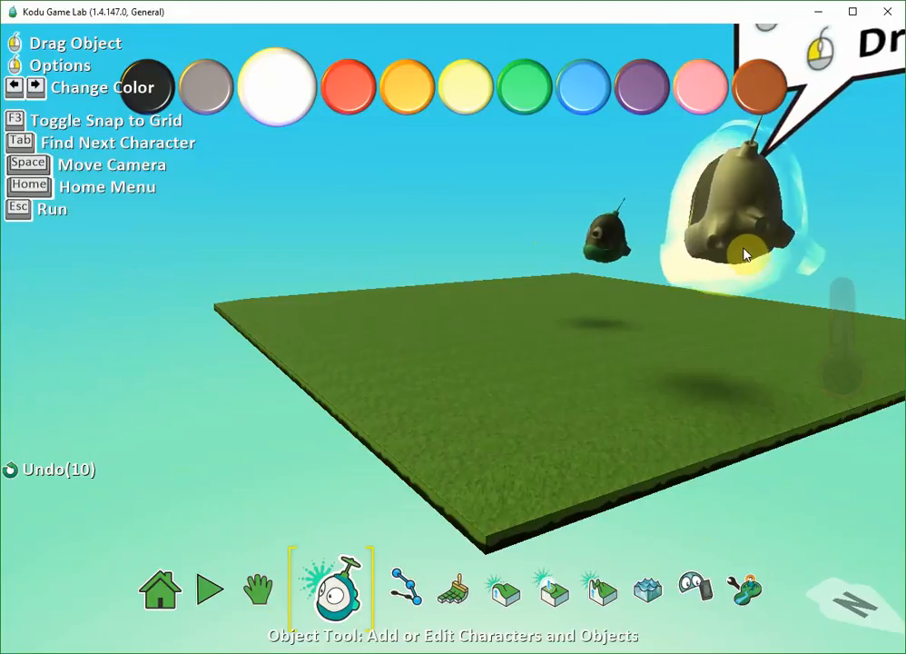
pyautogui.press('Right')
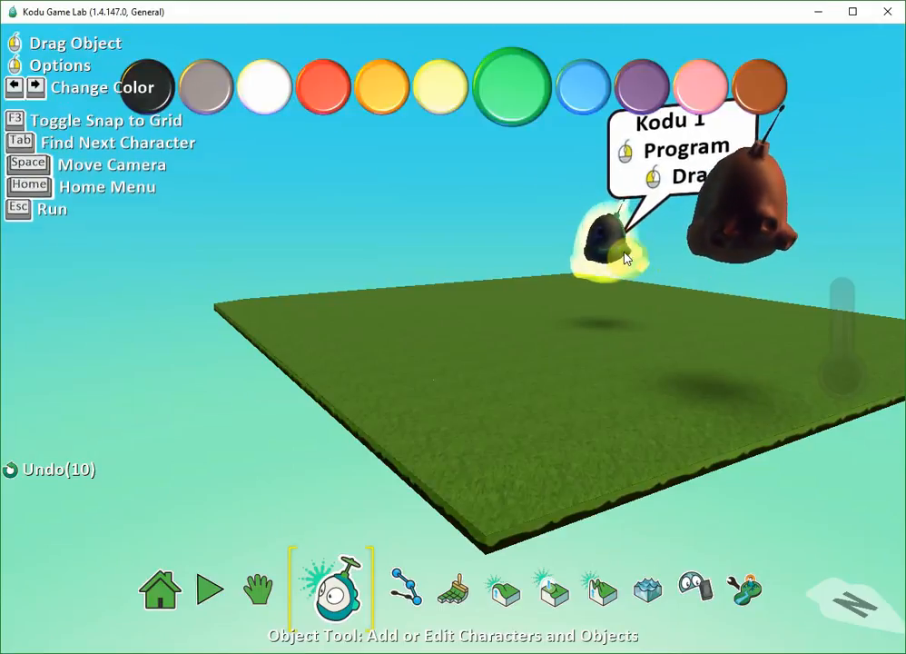
# - Open the green Kodu's programming page to view its empty WHEN/DO row and return to the world
pyautogui.rightClick(627, 256)
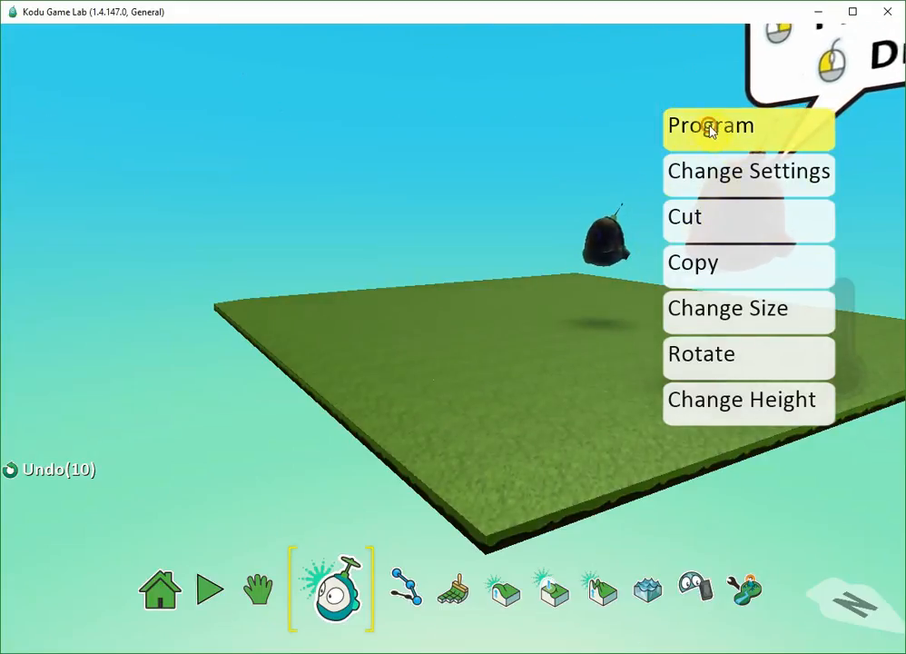
pyautogui.click(709, 156)
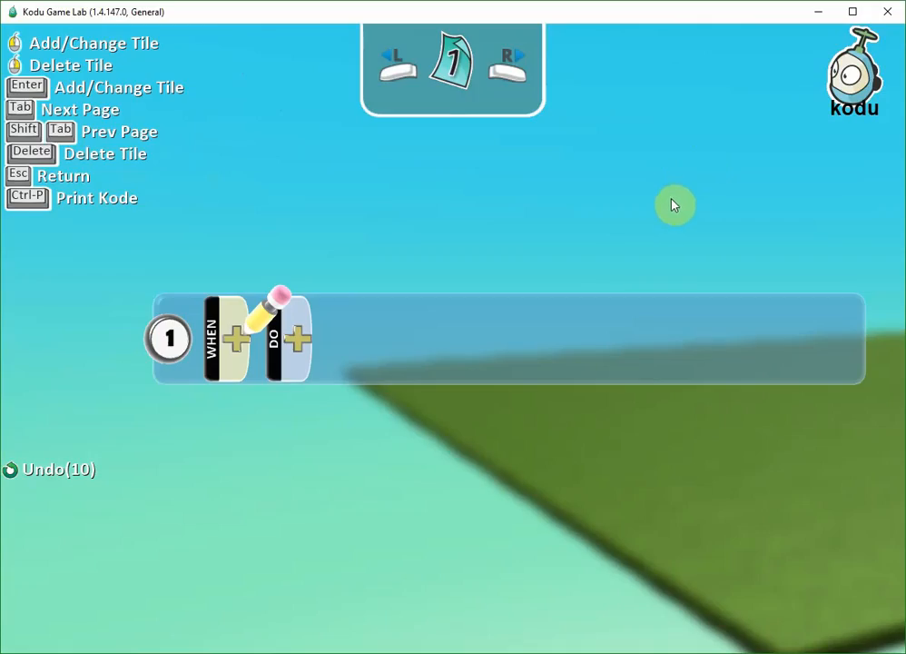
pyautogui.press('Escape')
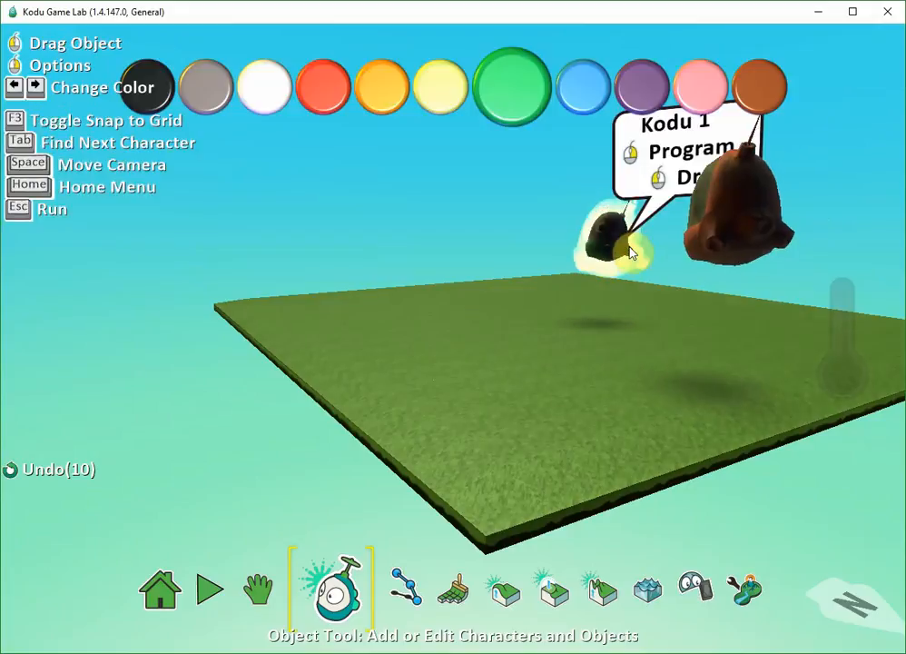